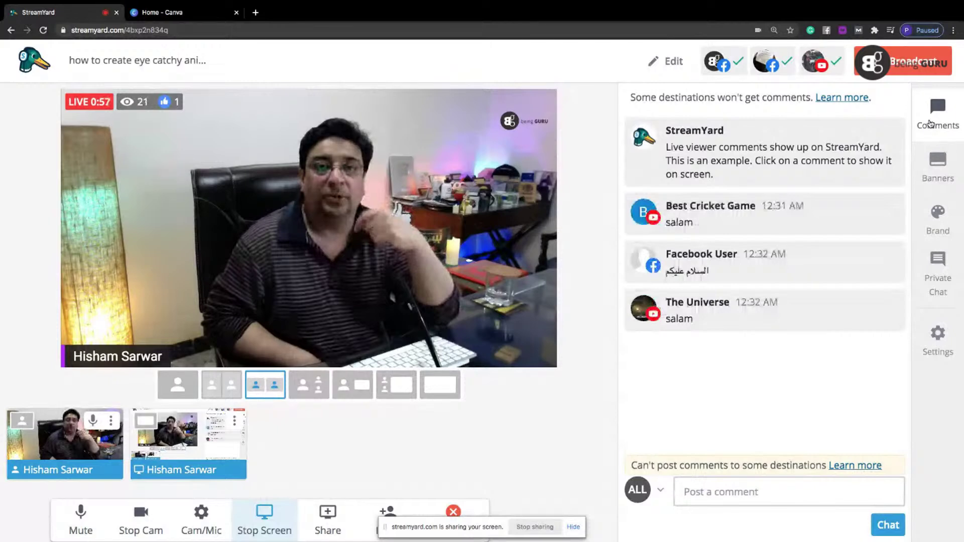
Step: Switch the browser from StreamYard to the Canva home page tab
{"action": "key", "text": "ctrl+Tab"}
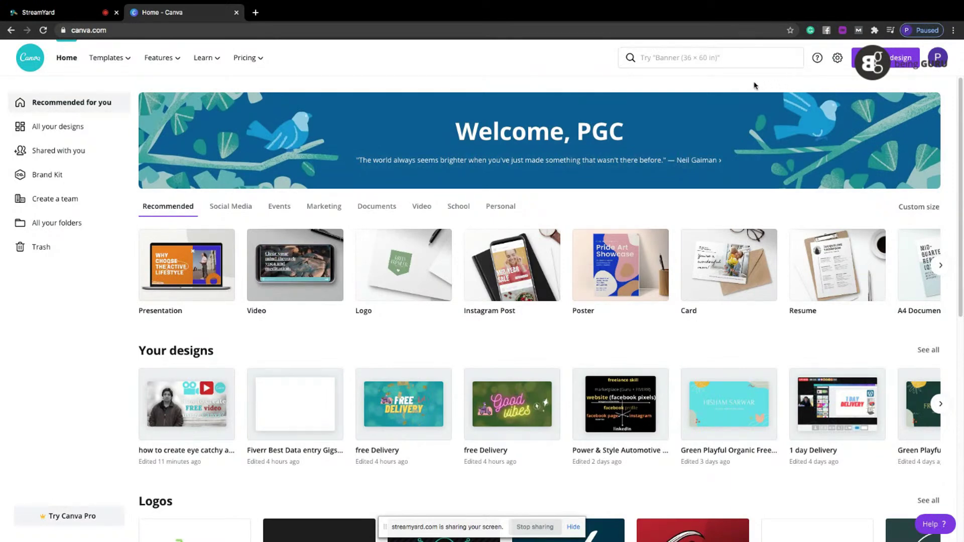
Step: Pick the Video design type to open a blank 1080p video design
{"action": "mouse_move", "coordinate": [102, 49]}
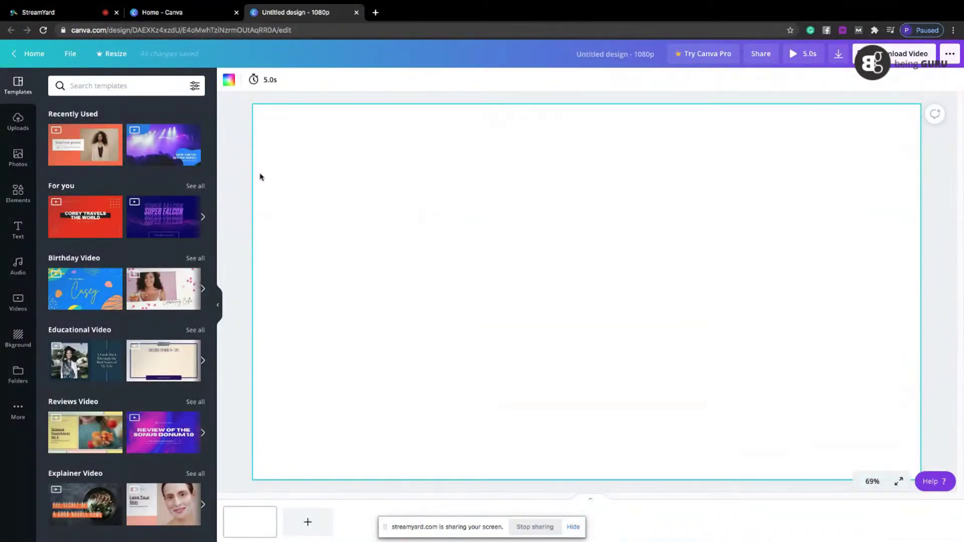
Step: Try pink, light aqua, aqua blue and dark teal backgrounds, then settle on bright aqua
{"action": "left_click", "coordinate": [228, 83]}
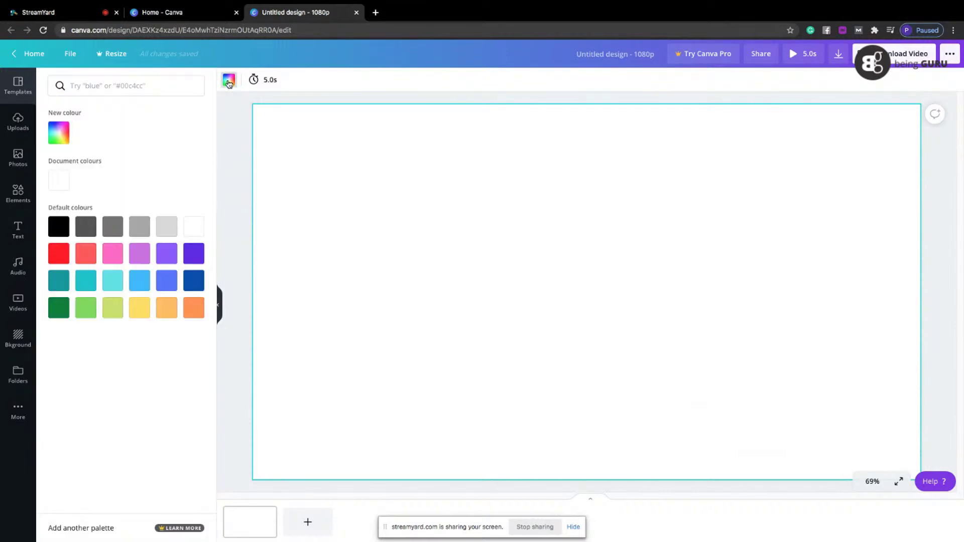
{"action": "left_click", "coordinate": [116, 258]}
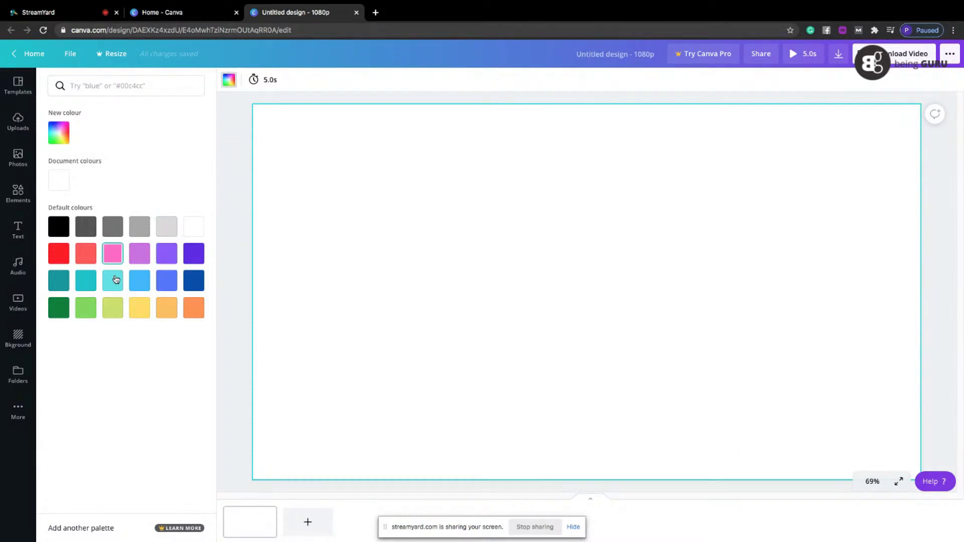
{"action": "left_click", "coordinate": [112, 280]}
{"action": "left_click", "coordinate": [75, 286]}
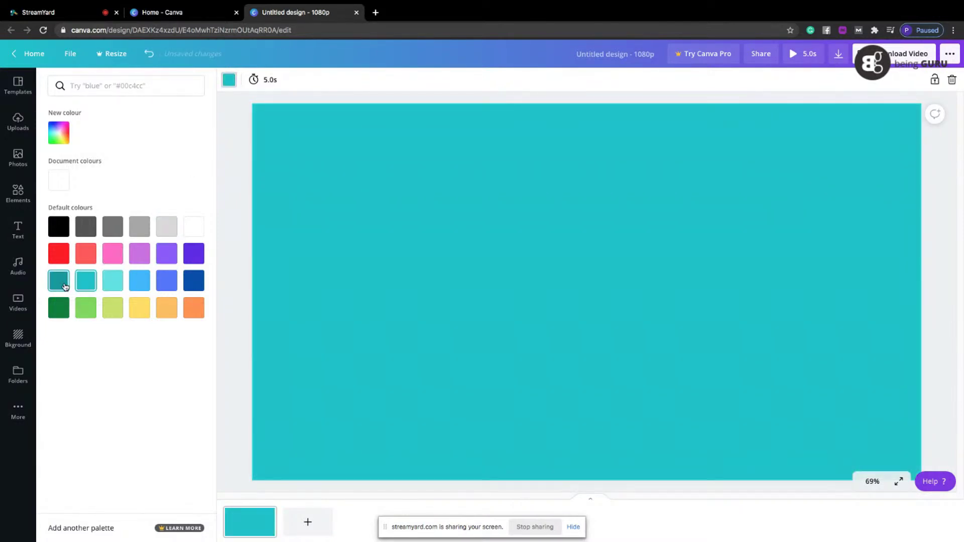
{"action": "left_click", "coordinate": [59, 282]}
{"action": "left_click", "coordinate": [83, 289]}
{"action": "left_click", "coordinate": [231, 135]}
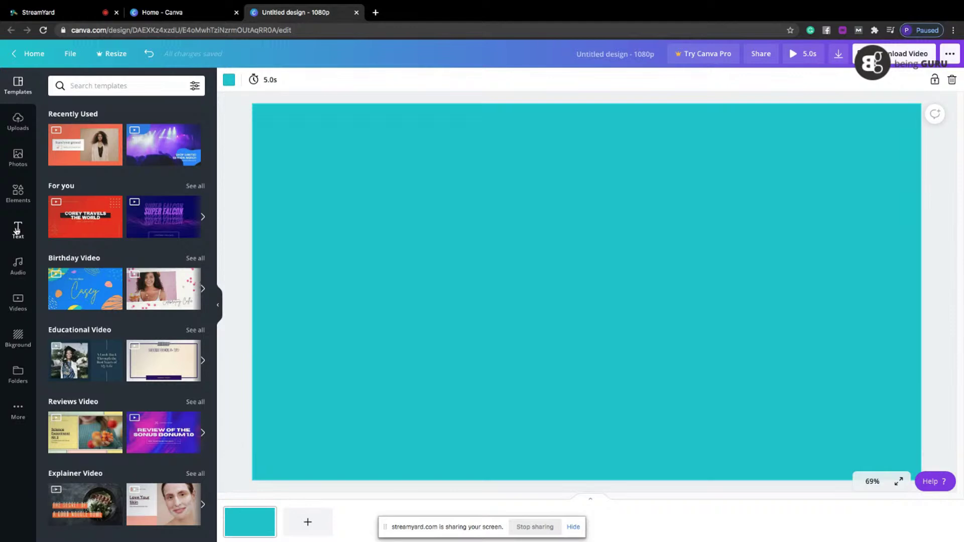
Step: Add the Free Delivery text combo and move it up and left
{"action": "left_click", "coordinate": [18, 230]}
{"action": "left_click", "coordinate": [165, 249]}
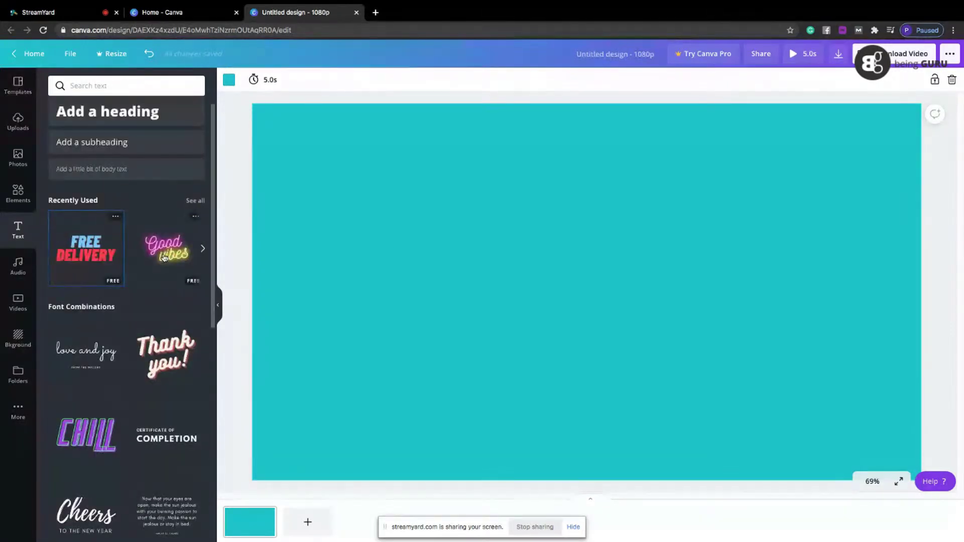
{"action": "left_click_drag", "start_coordinate": [591, 265], "coordinate": [566, 249]}
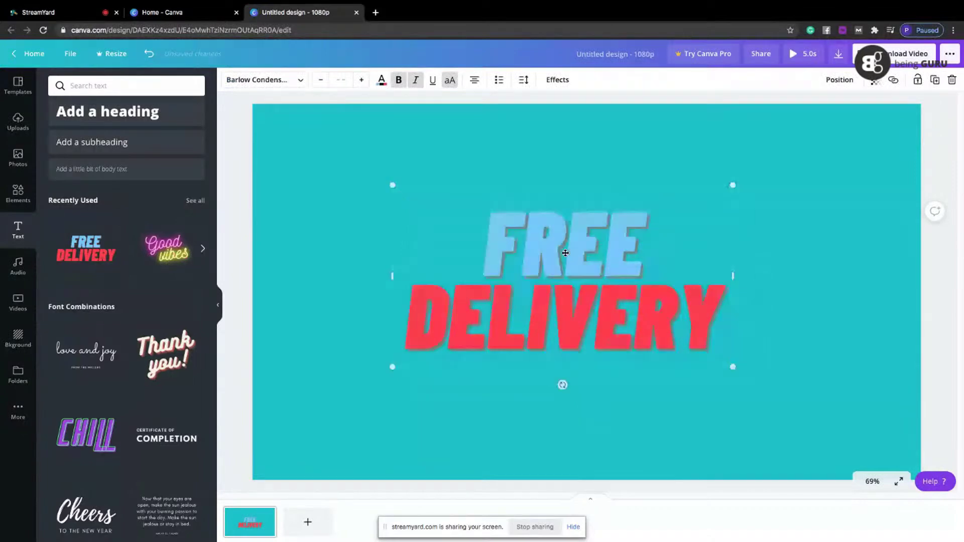
Step: Colour the word FREE yellow
{"action": "double_click", "coordinate": [591, 251]}
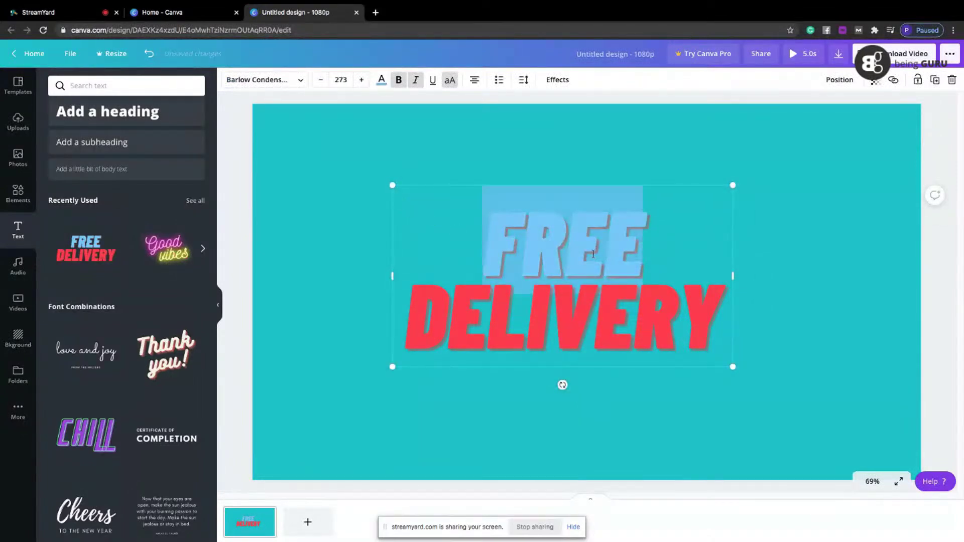
{"action": "left_click", "coordinate": [653, 255]}
{"action": "left_click_drag", "start_coordinate": [652, 254], "coordinate": [481, 243]}
{"action": "left_click", "coordinate": [381, 86]}
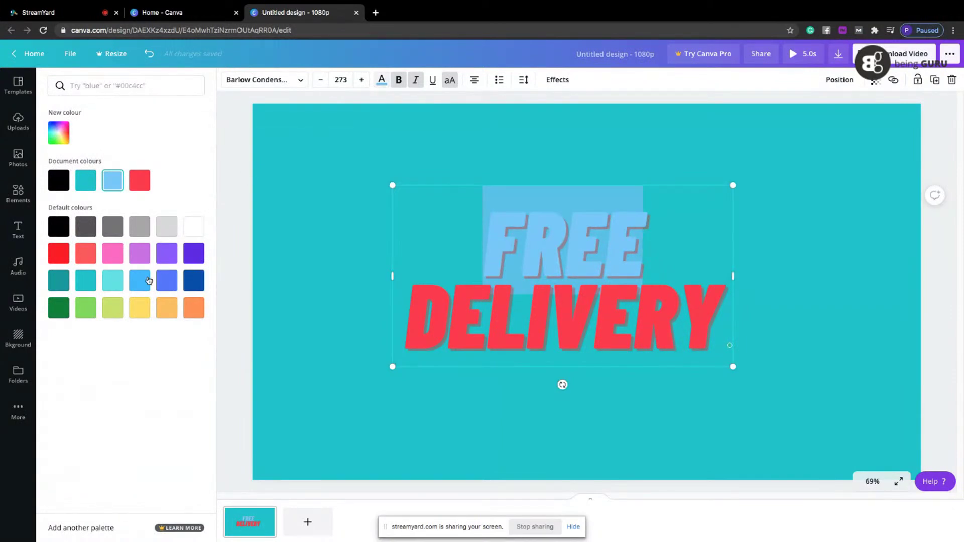
{"action": "left_click", "coordinate": [140, 312]}
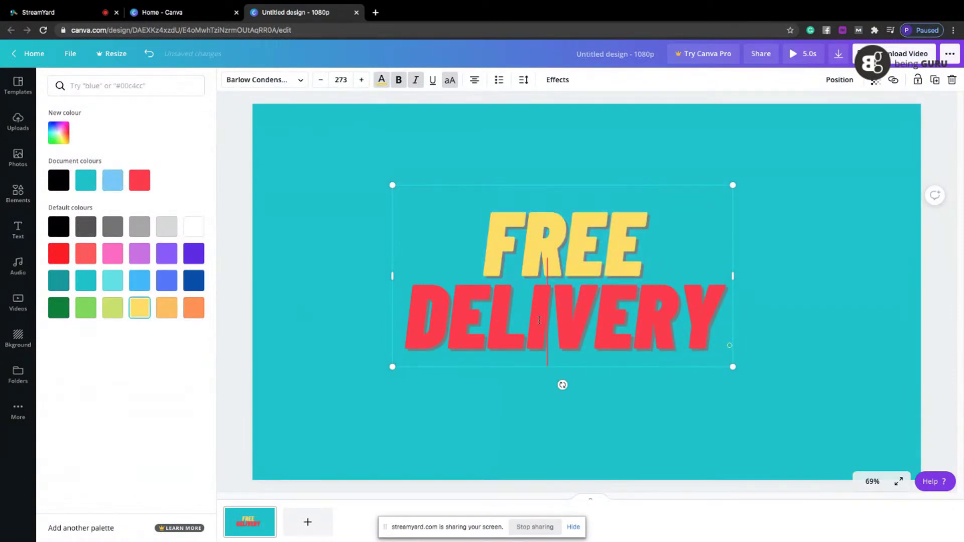
Step: Try black, light green, yellow-green and orange for DELIVERY, then settle on lime green
{"action": "double_click", "coordinate": [432, 316]}
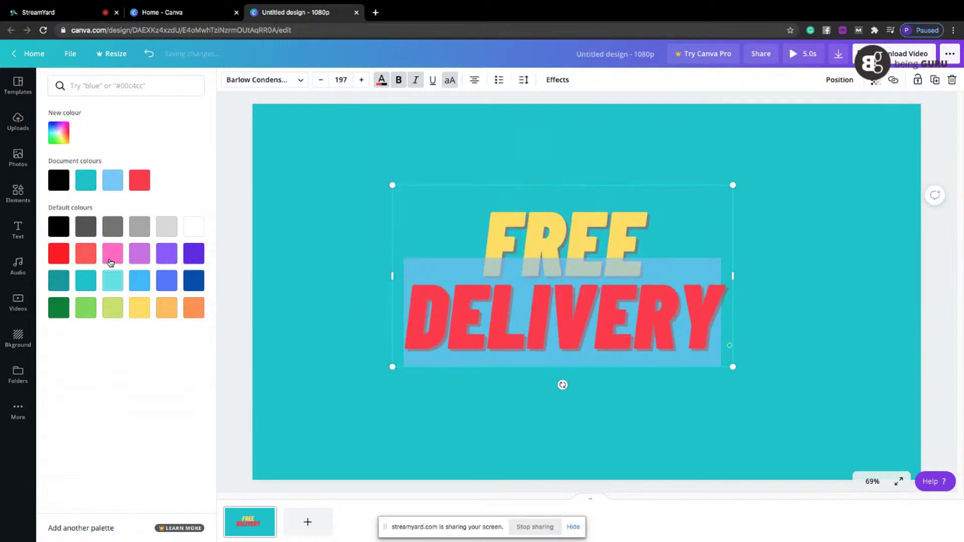
{"action": "left_click", "coordinate": [163, 235]}
{"action": "left_click", "coordinate": [62, 230]}
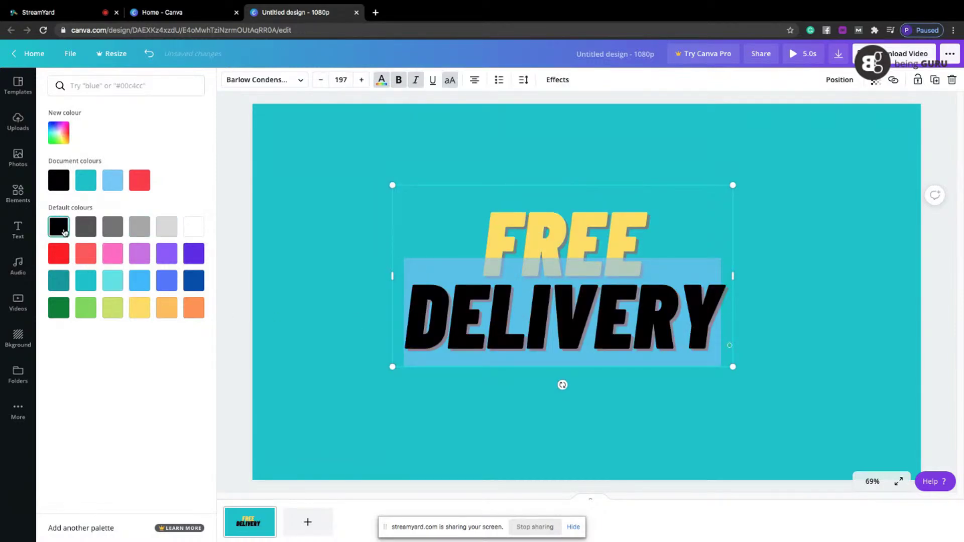
{"action": "left_click", "coordinate": [83, 307]}
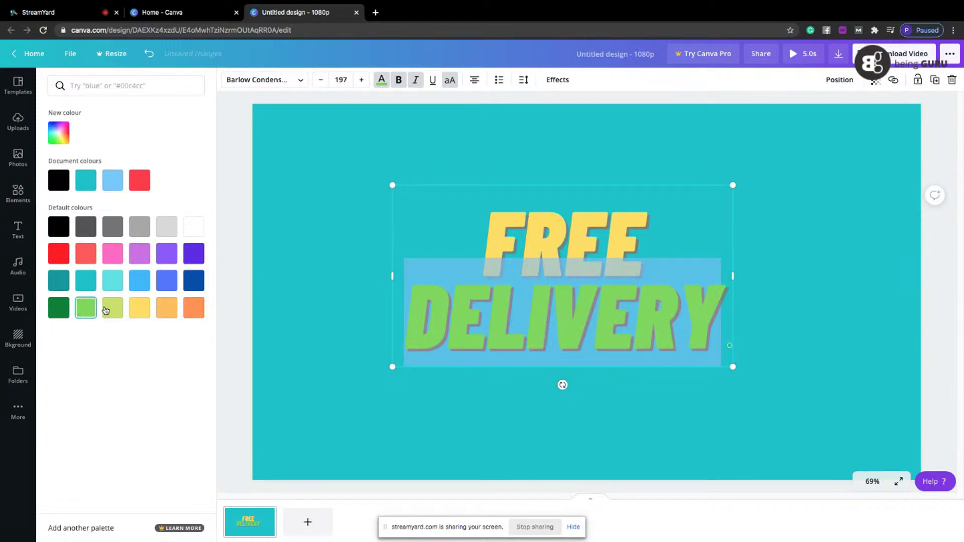
{"action": "left_click", "coordinate": [119, 310]}
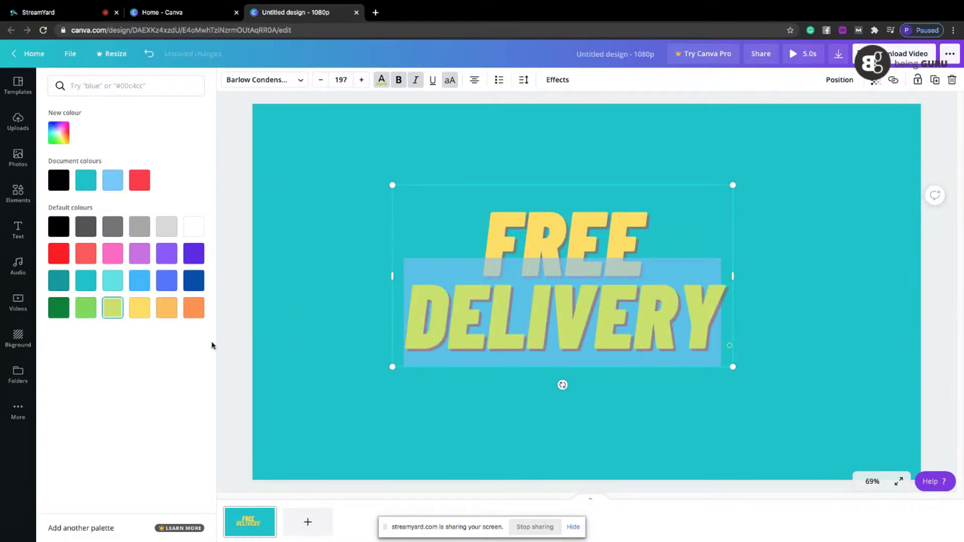
{"action": "left_click", "coordinate": [172, 314]}
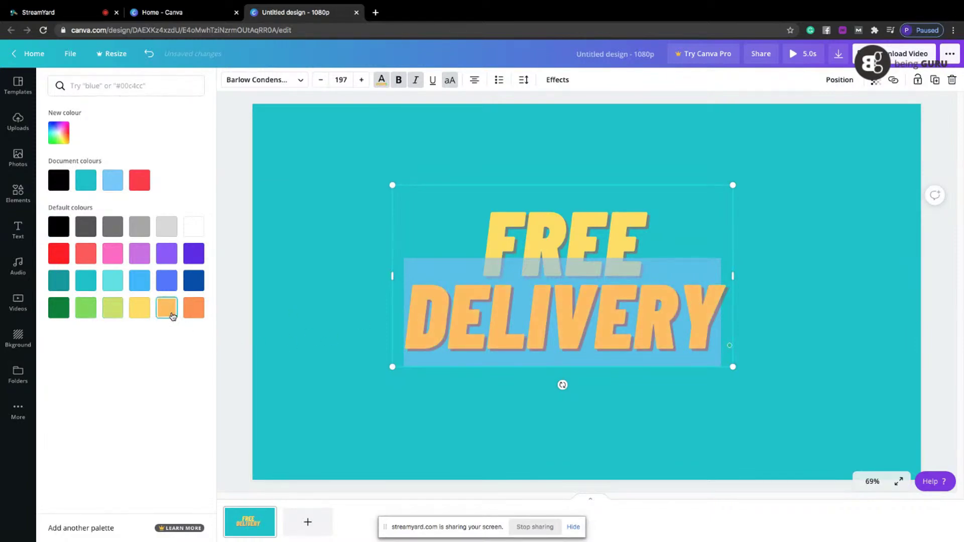
{"action": "left_click", "coordinate": [113, 309]}
{"action": "left_click", "coordinate": [939, 290]}
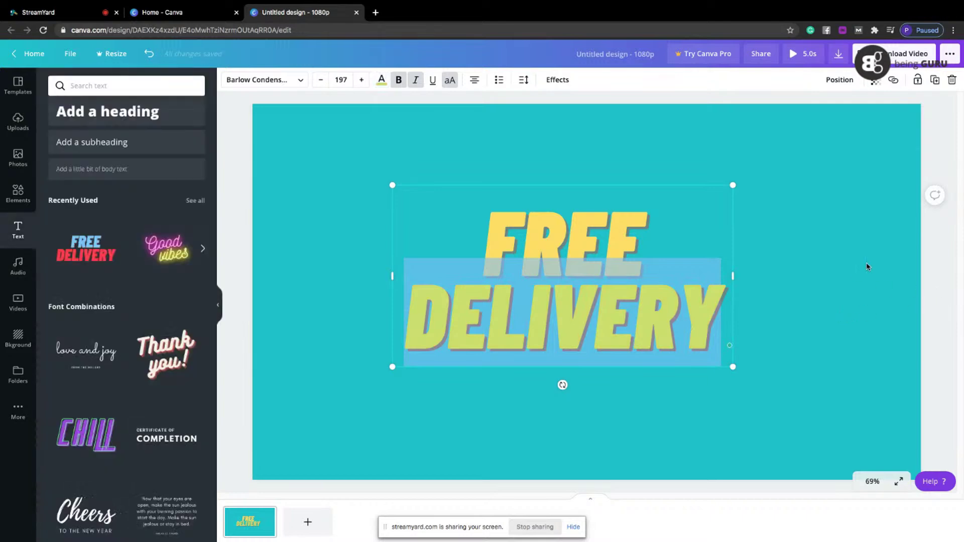
{"action": "left_click", "coordinate": [936, 280]}
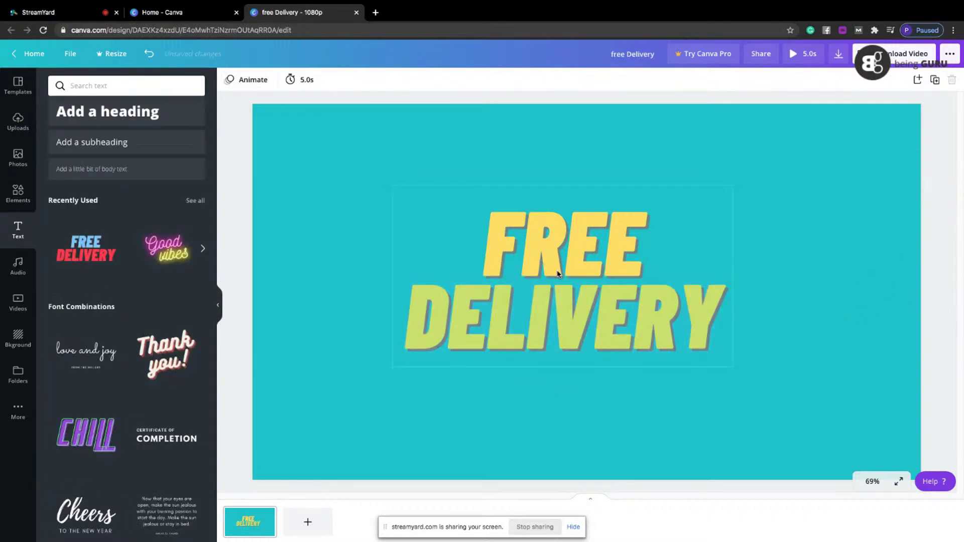
Step: Add the purple scooter rider illustration, shrink it and place it just left of FREE
{"action": "left_click_drag", "start_coordinate": [552, 274], "coordinate": [563, 275]}
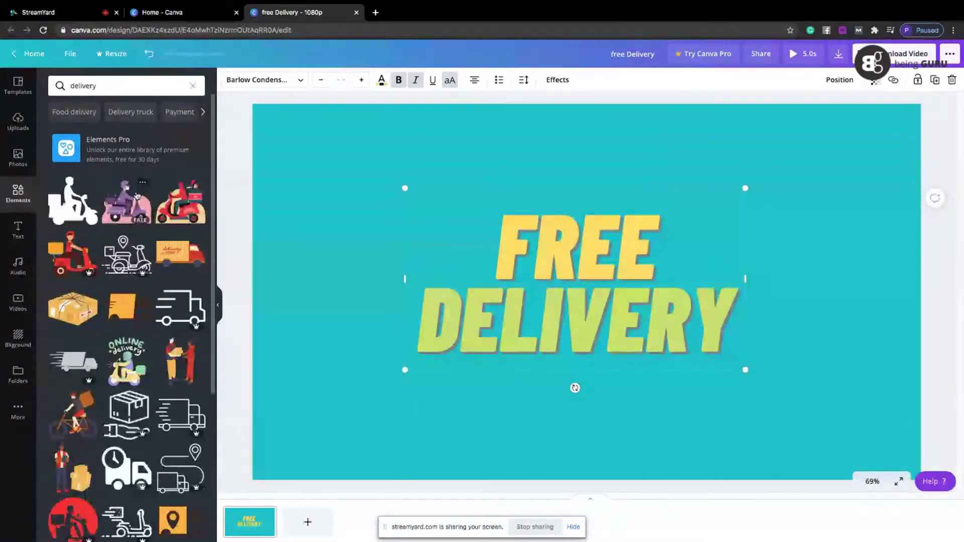
{"action": "left_click", "coordinate": [135, 196]}
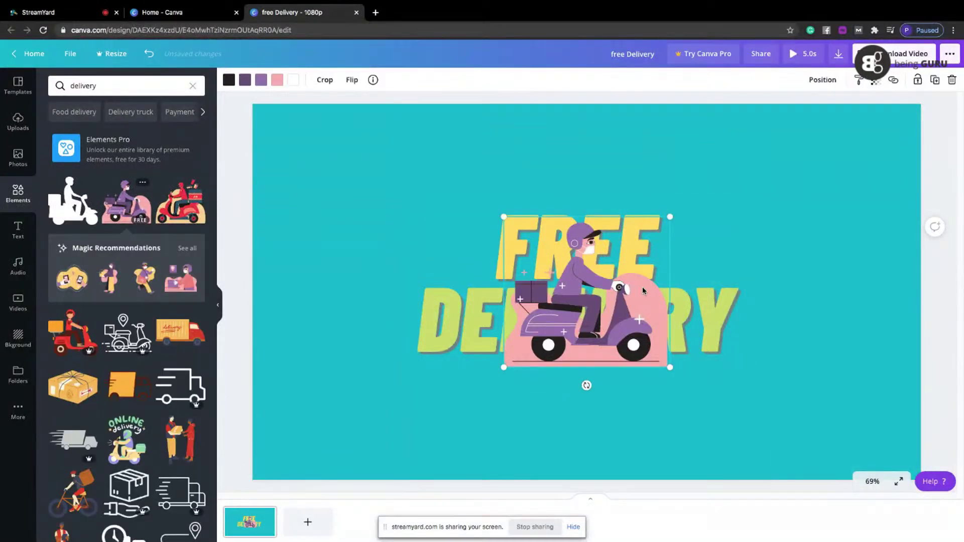
{"action": "left_click_drag", "start_coordinate": [642, 252], "coordinate": [609, 278]}
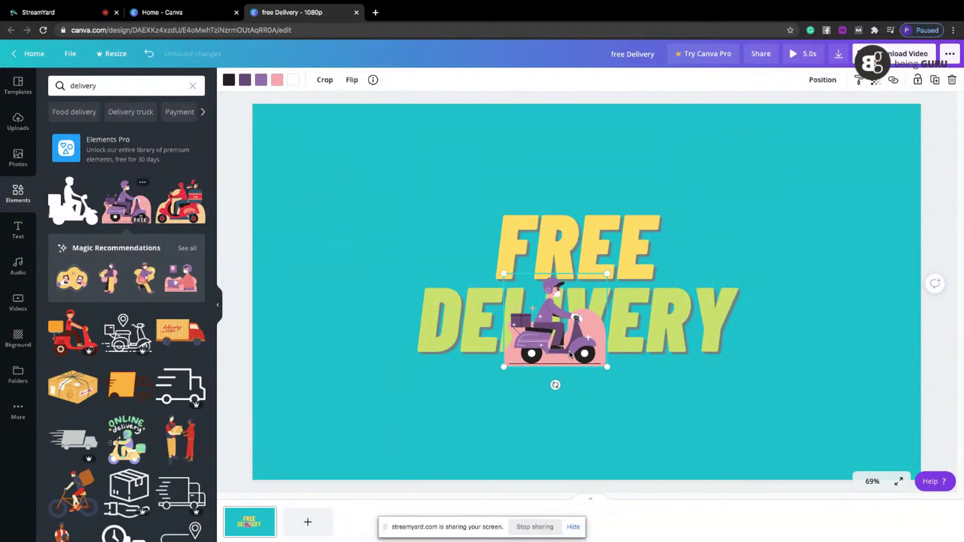
{"action": "left_click_drag", "start_coordinate": [569, 353], "coordinate": [455, 264]}
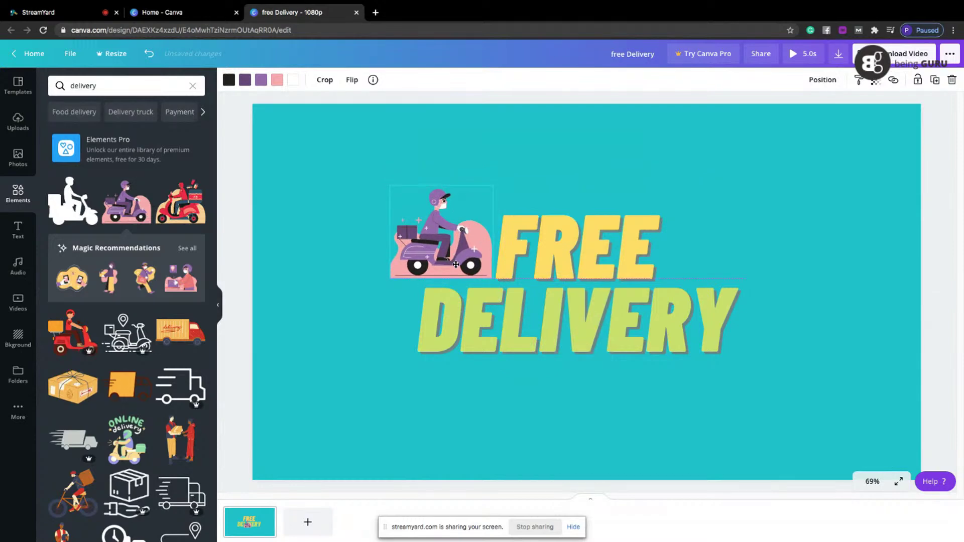
{"action": "left_click_drag", "start_coordinate": [494, 185], "coordinate": [478, 198]}
{"action": "left_click_drag", "start_coordinate": [444, 253], "coordinate": [456, 253]}
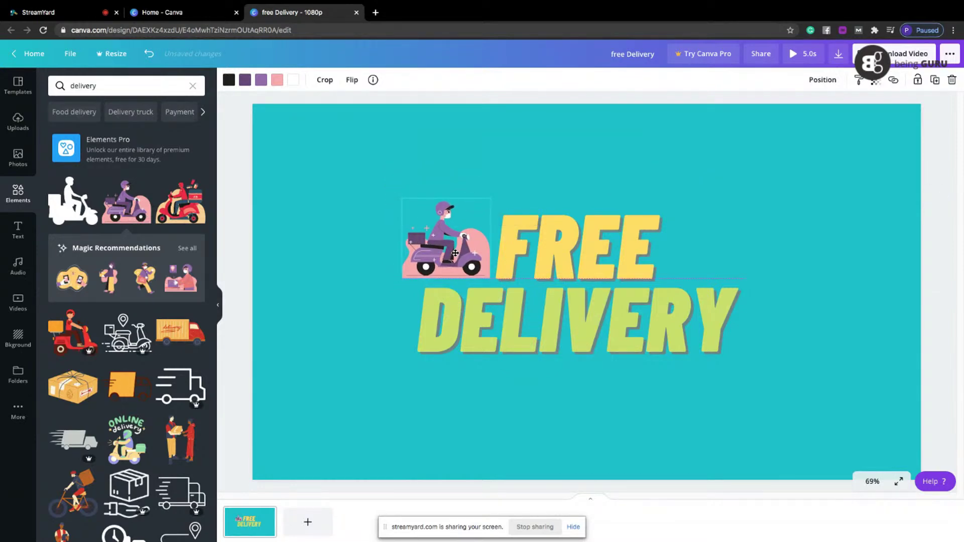
{"action": "left_click", "coordinate": [946, 250]}
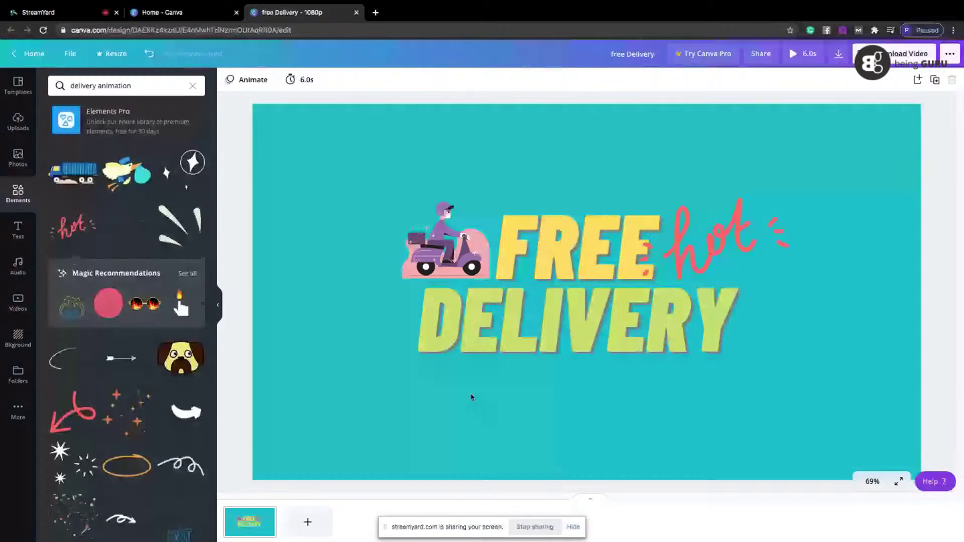
Step: Add a blank second page and check its teal background colour
{"action": "left_click", "coordinate": [302, 531]}
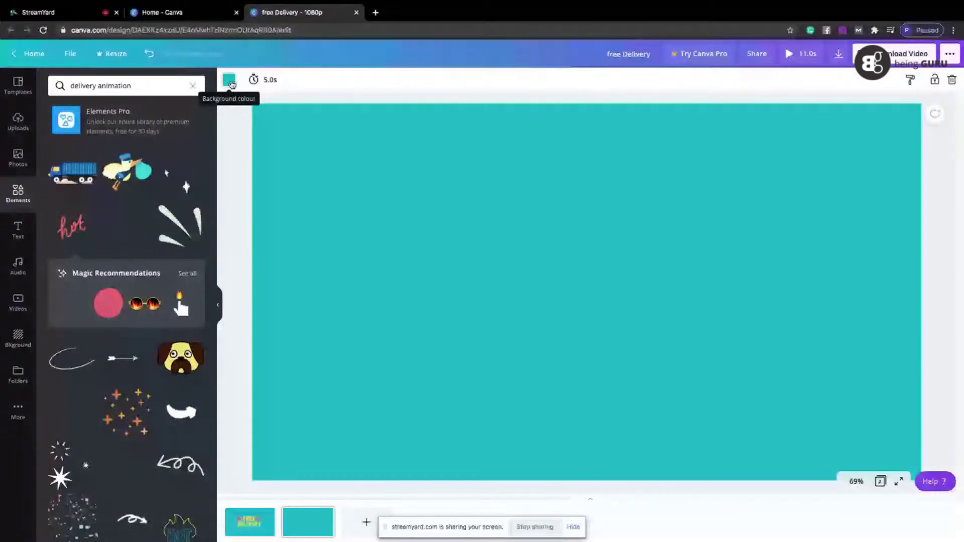
{"action": "left_click", "coordinate": [230, 81]}
{"action": "left_click", "coordinate": [941, 178]}
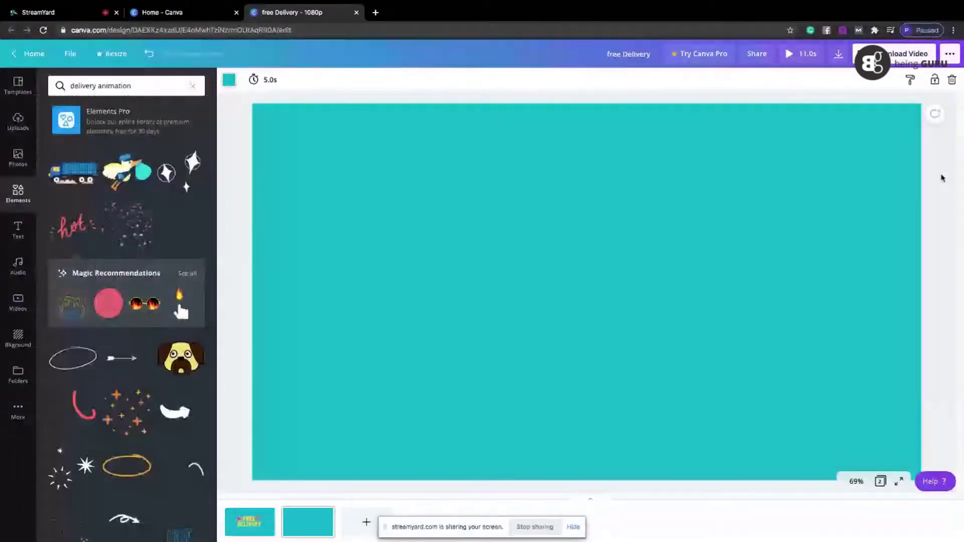
Step: Add the neon Good vibes text preset to page 2 and centre it
{"action": "left_click", "coordinate": [18, 230]}
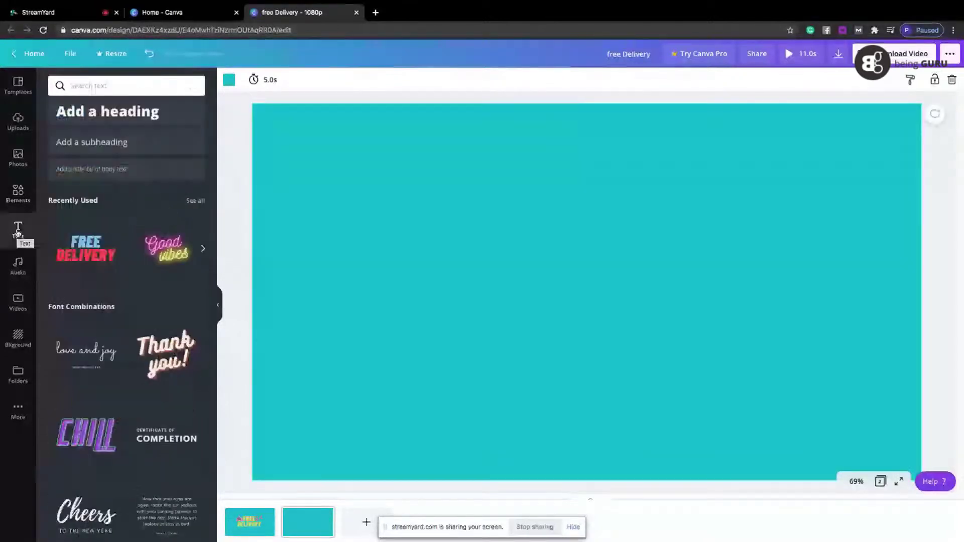
{"action": "left_click", "coordinate": [163, 251]}
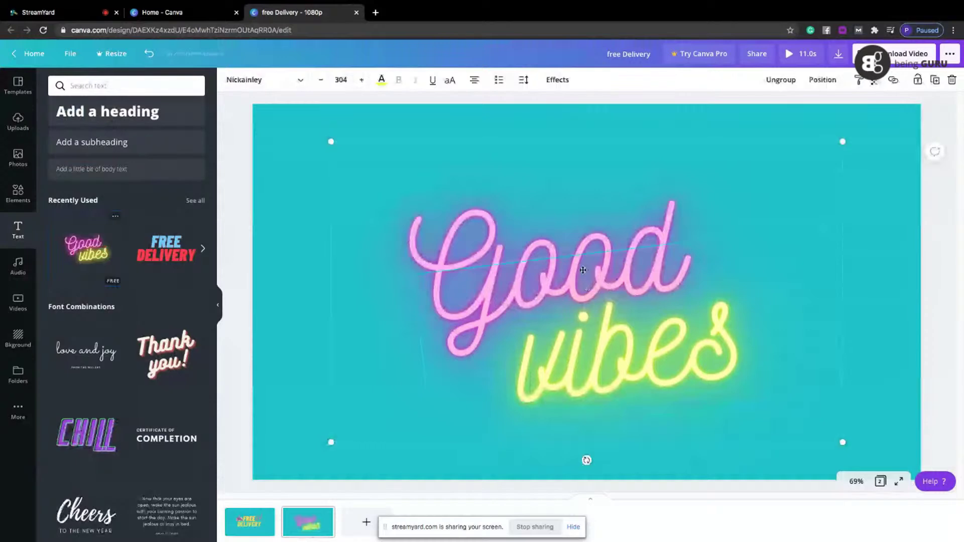
{"action": "left_click_drag", "start_coordinate": [583, 270], "coordinate": [591, 260]}
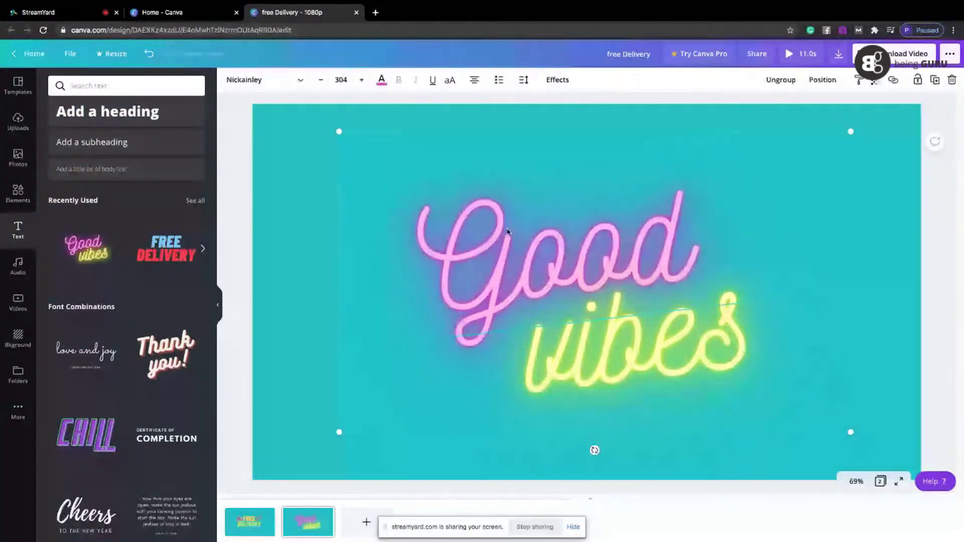
{"action": "left_click", "coordinate": [256, 82]}
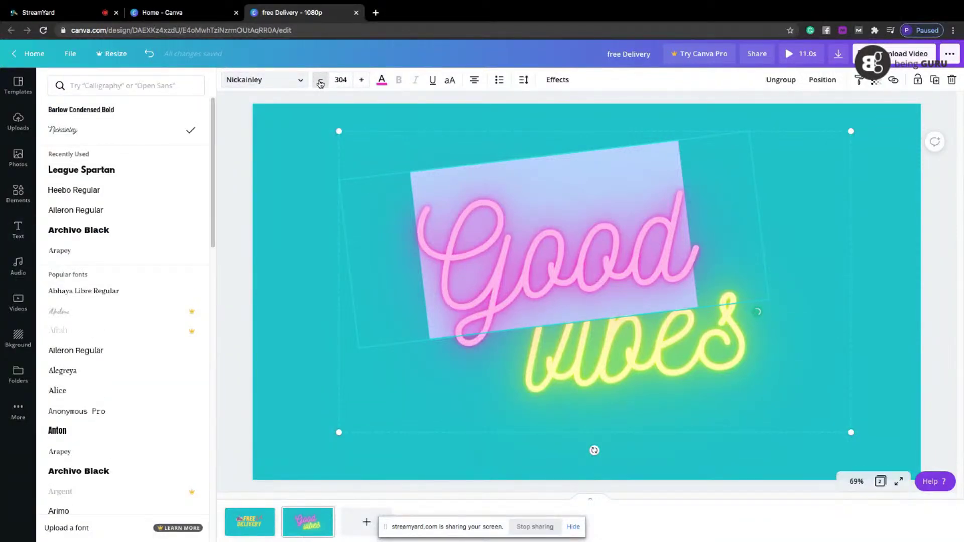
{"action": "left_click", "coordinate": [381, 81]}
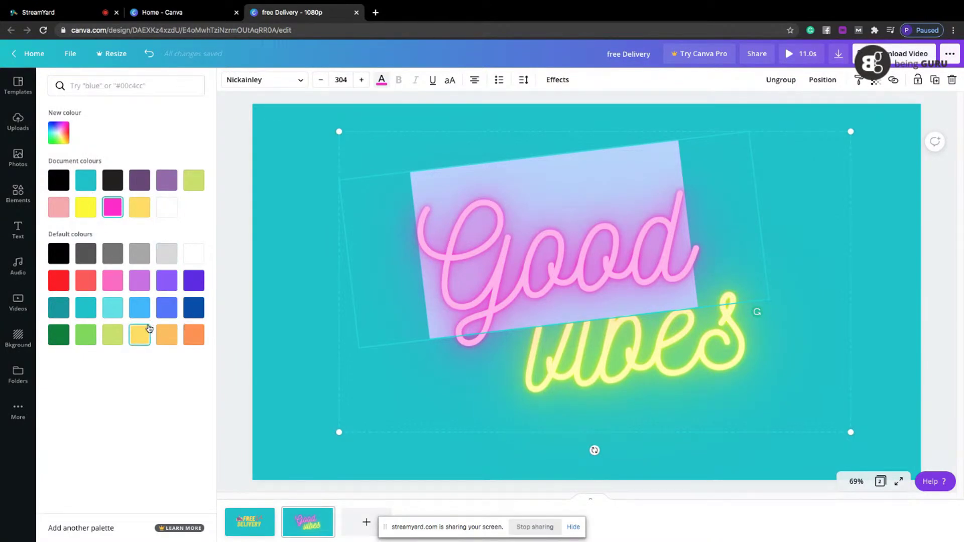
{"action": "key", "text": "Escape"}
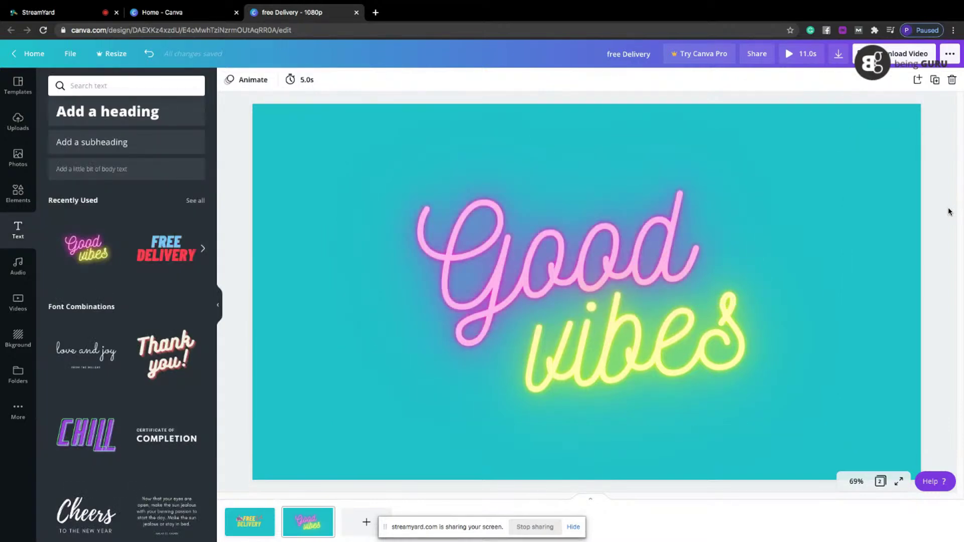
{"action": "left_click_drag", "start_coordinate": [573, 284], "coordinate": [571, 283]}
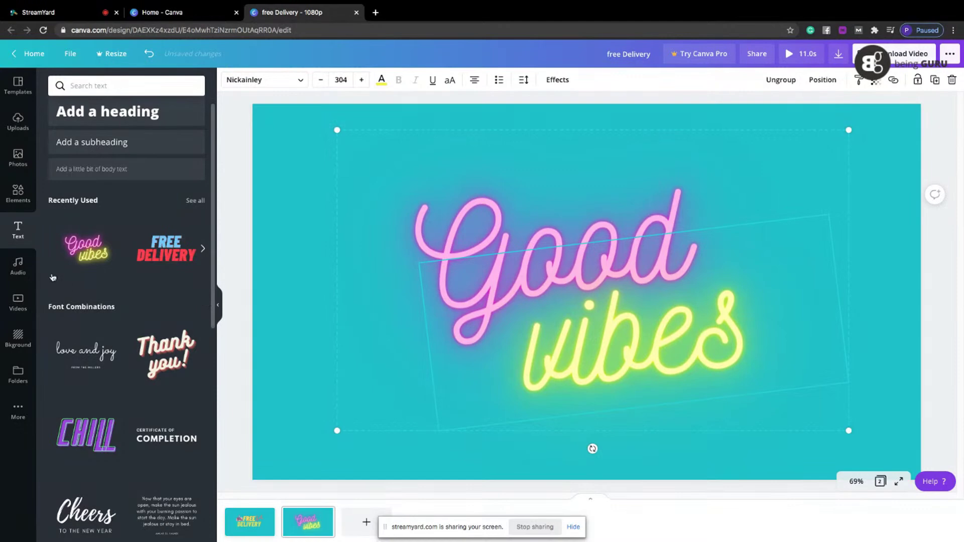
Step: Add the flying stork graphic and move the white sparkle burst up beside Good vibes
{"action": "left_click", "coordinate": [17, 193]}
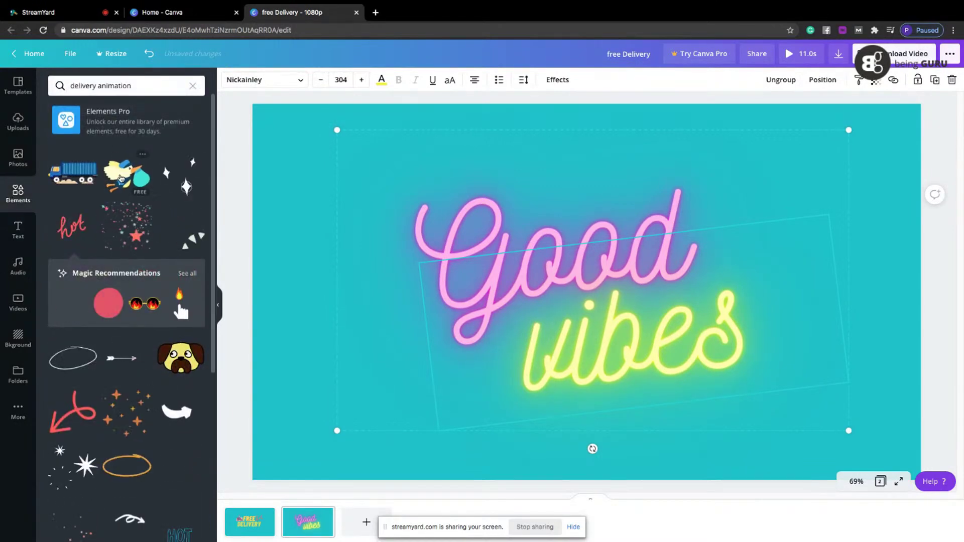
{"action": "left_click", "coordinate": [121, 177]}
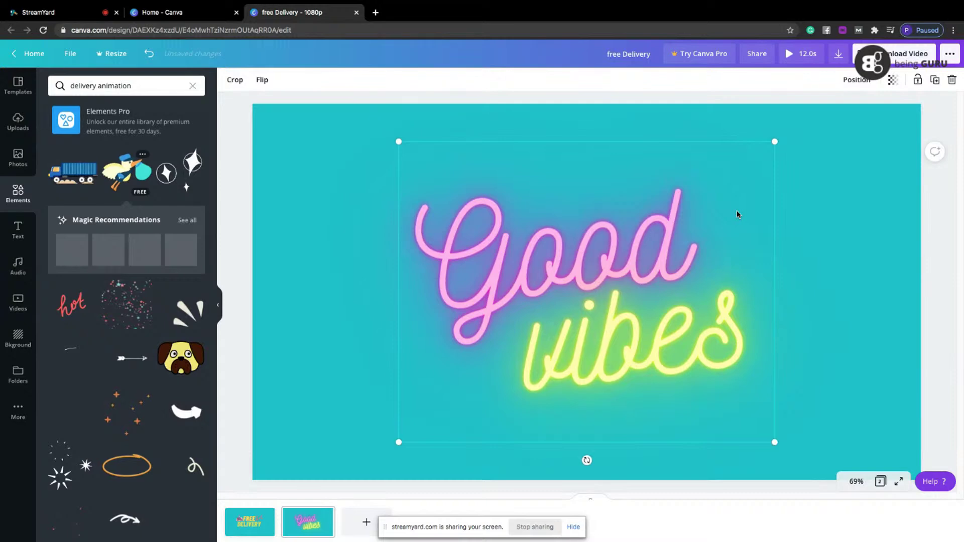
{"action": "left_click", "coordinate": [829, 300]}
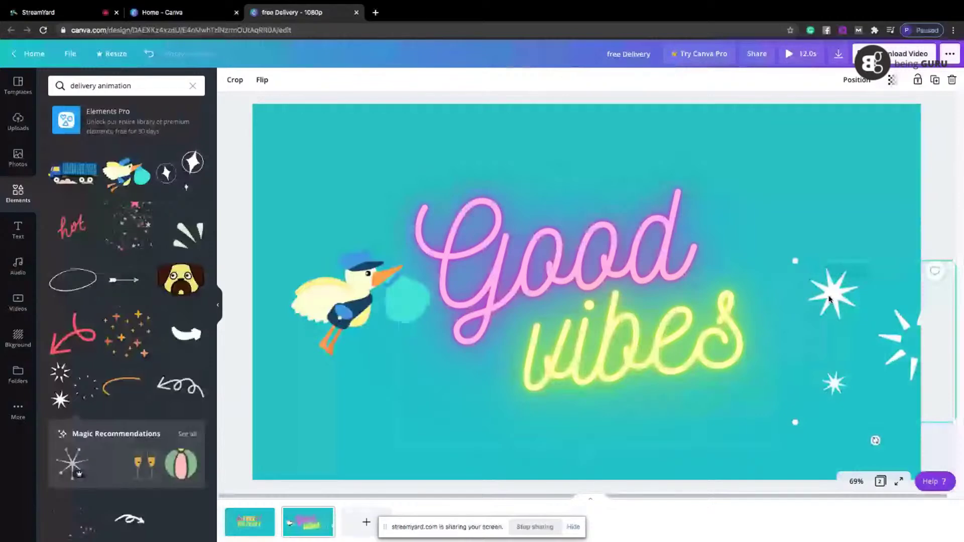
{"action": "left_click_drag", "start_coordinate": [829, 299], "coordinate": [780, 263]}
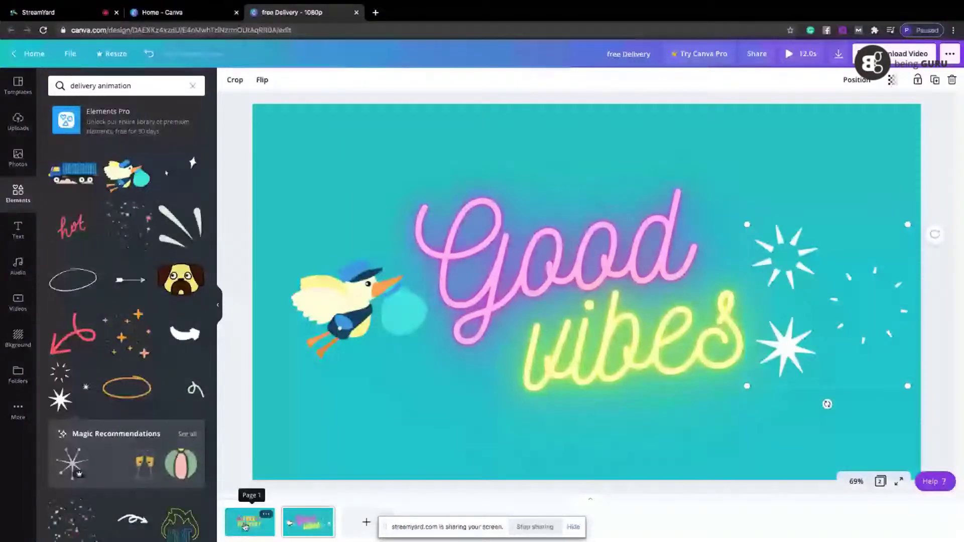
Step: Set the FREE DELIVERY page's duration to 3.0 seconds with the Timing slider
{"action": "left_click", "coordinate": [245, 526]}
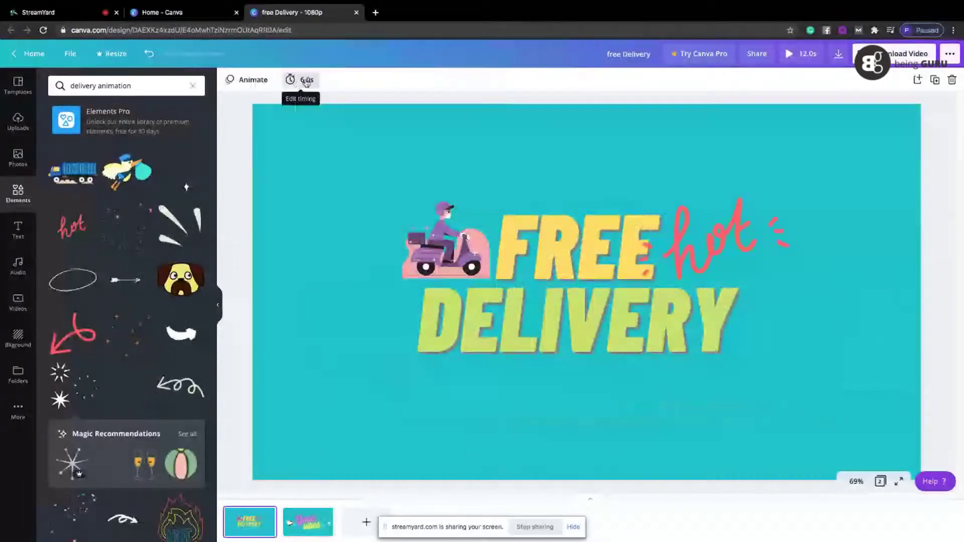
{"action": "left_click", "coordinate": [306, 82]}
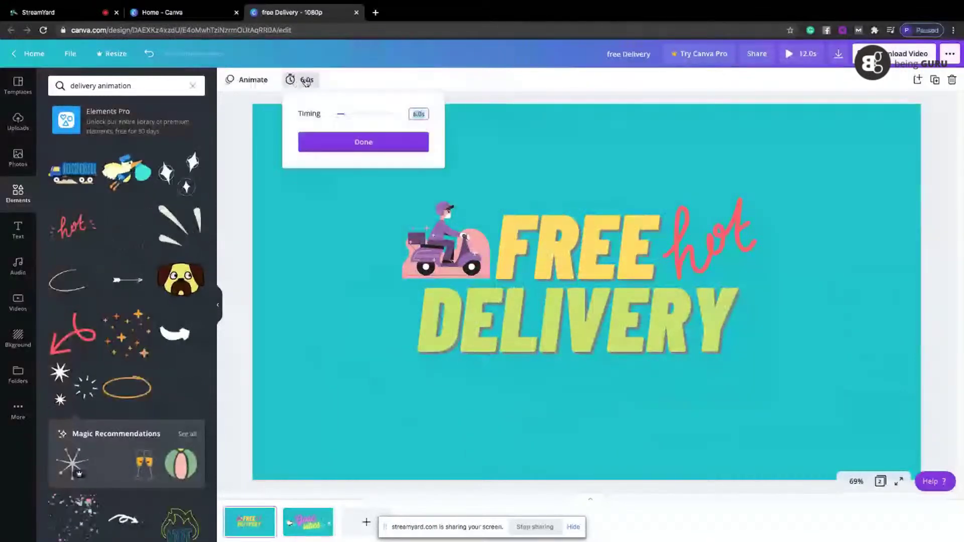
{"action": "left_click", "coordinate": [343, 115]}
{"action": "left_click_drag", "start_coordinate": [343, 117], "coordinate": [341, 117]}
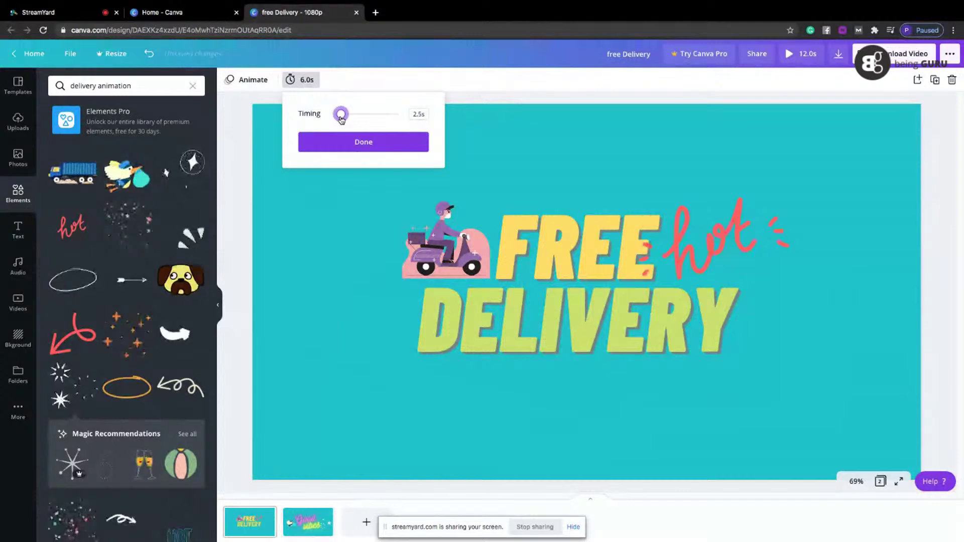
{"action": "left_click_drag", "start_coordinate": [341, 116], "coordinate": [341, 116]}
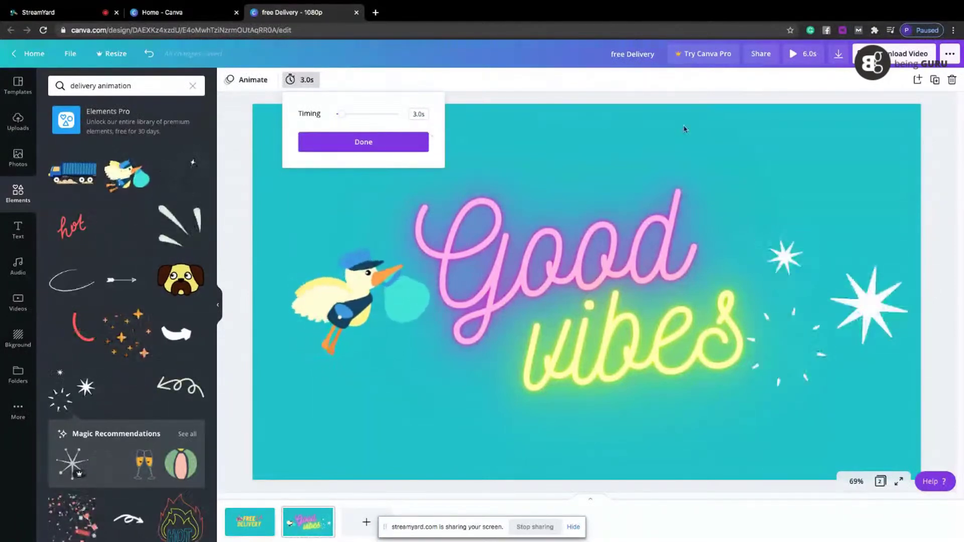
{"action": "left_click", "coordinate": [358, 147]}
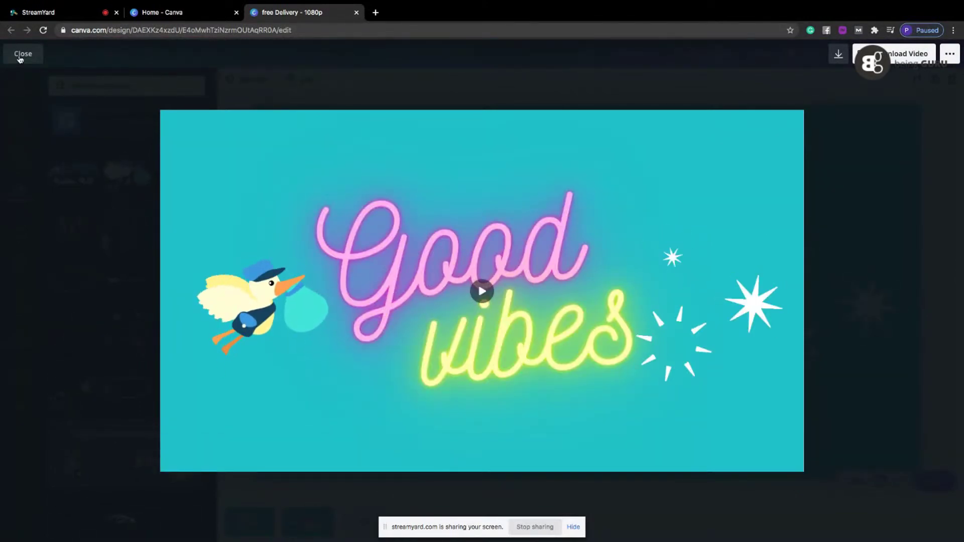
Step: Exit the full-screen preview and go back to the FREE DELIVERY first page
{"action": "key", "text": "Escape"}
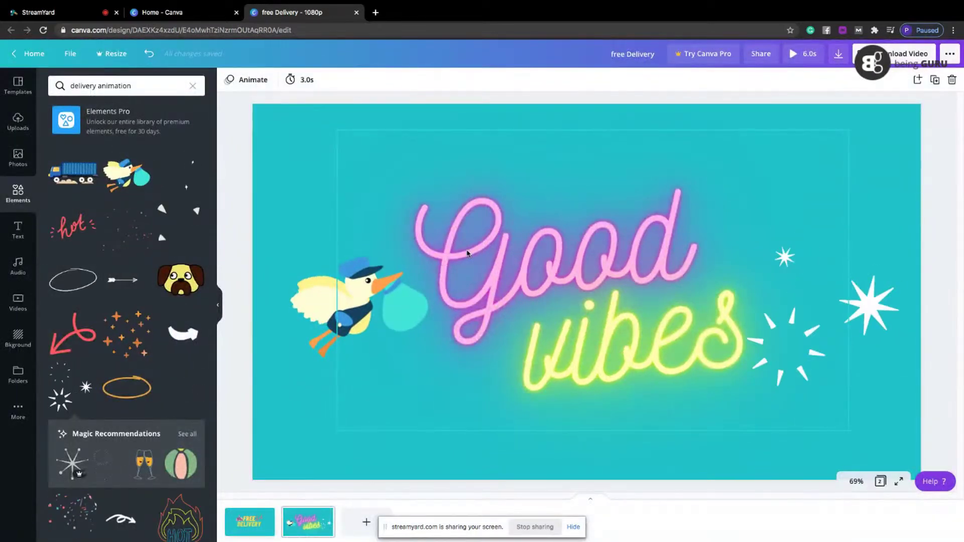
{"action": "left_click", "coordinate": [246, 524]}
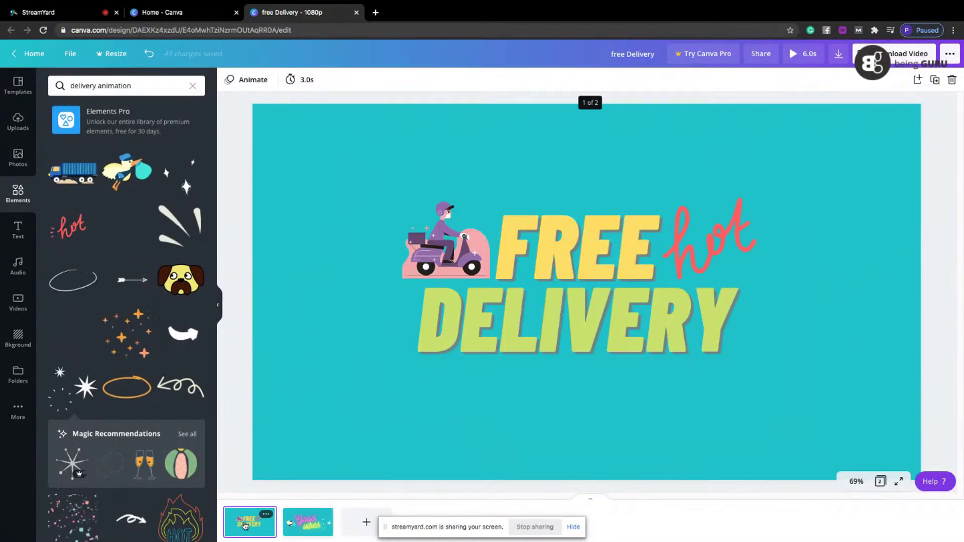
Step: Apply the Tumble page animation to the FREE DELIVERY first page
{"action": "left_click", "coordinate": [427, 456]}
{"action": "left_click", "coordinate": [271, 79]}
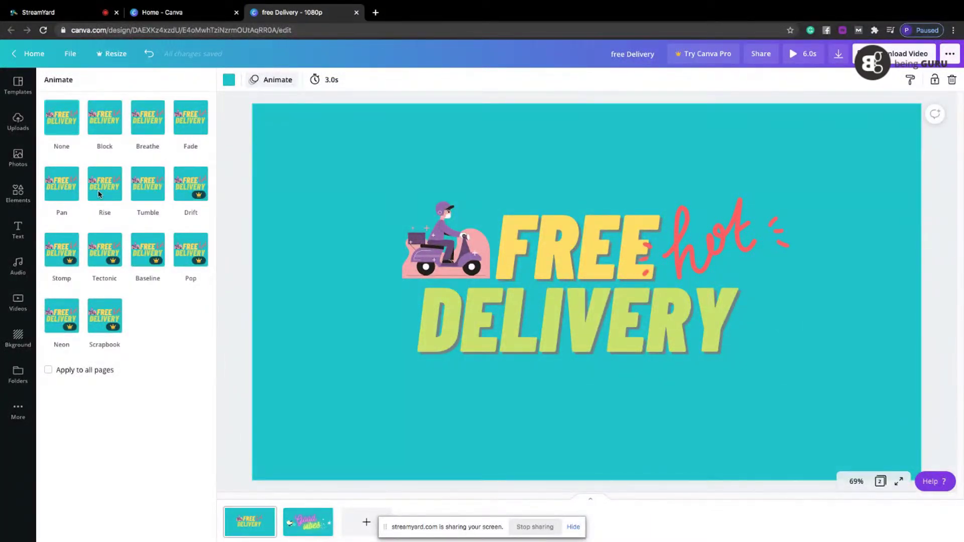
{"action": "left_click", "coordinate": [144, 190]}
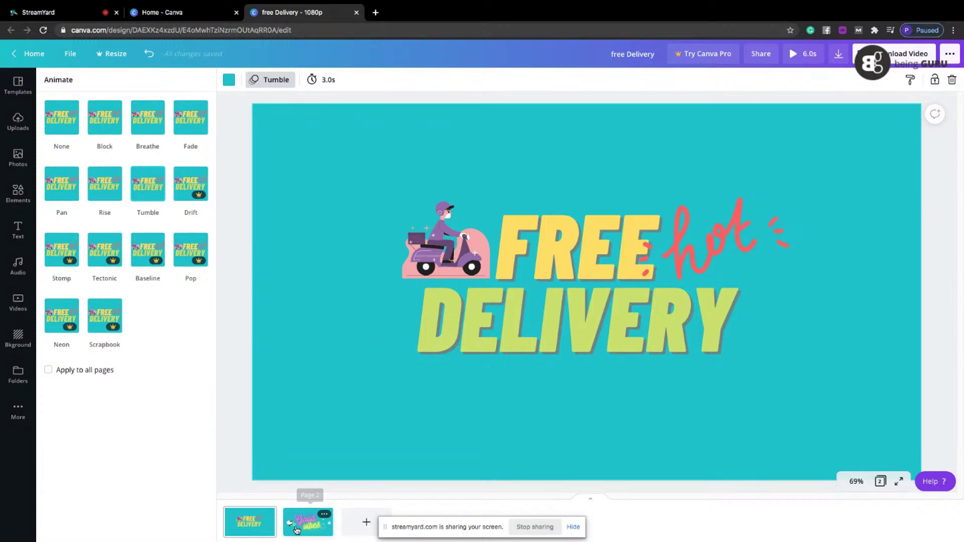
Step: Give the Good vibes second page the Block page animation
{"action": "left_click", "coordinate": [296, 530]}
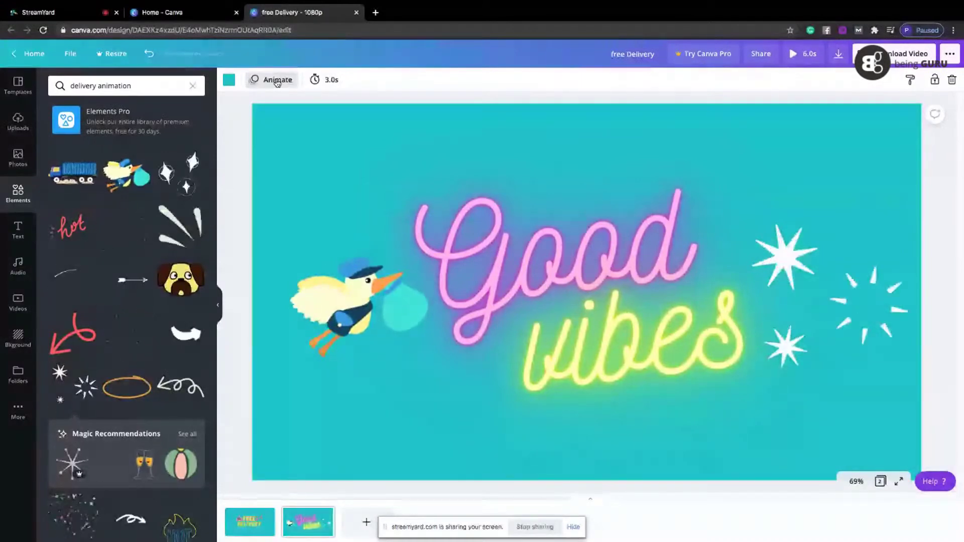
{"action": "left_click", "coordinate": [277, 81]}
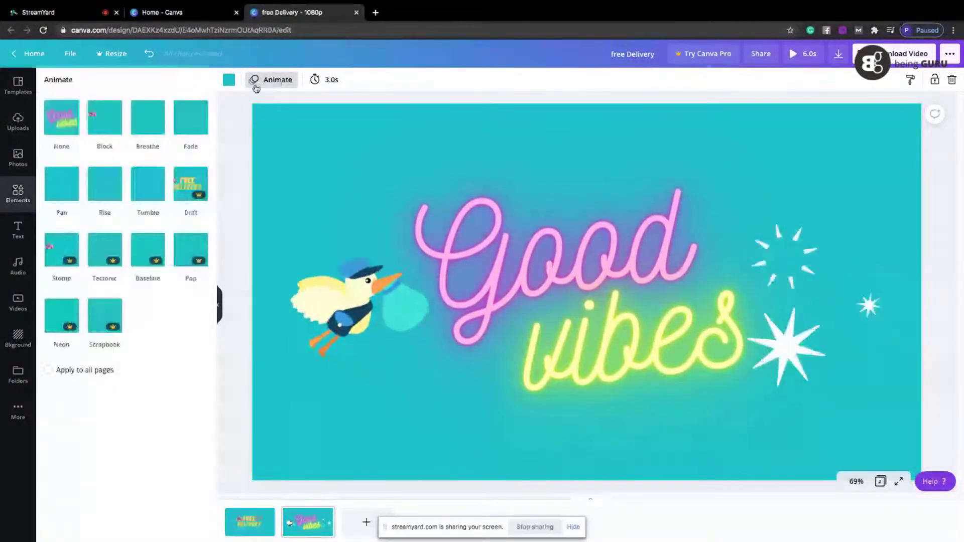
{"action": "left_click", "coordinate": [112, 119]}
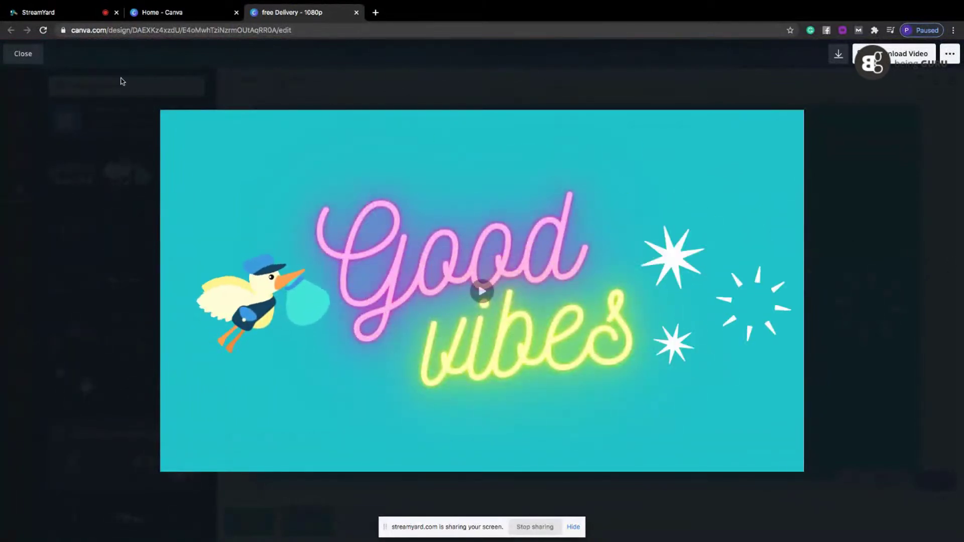
Step: Exit the full-screen preview and bring up the Audio music library
{"action": "left_click", "coordinate": [23, 54]}
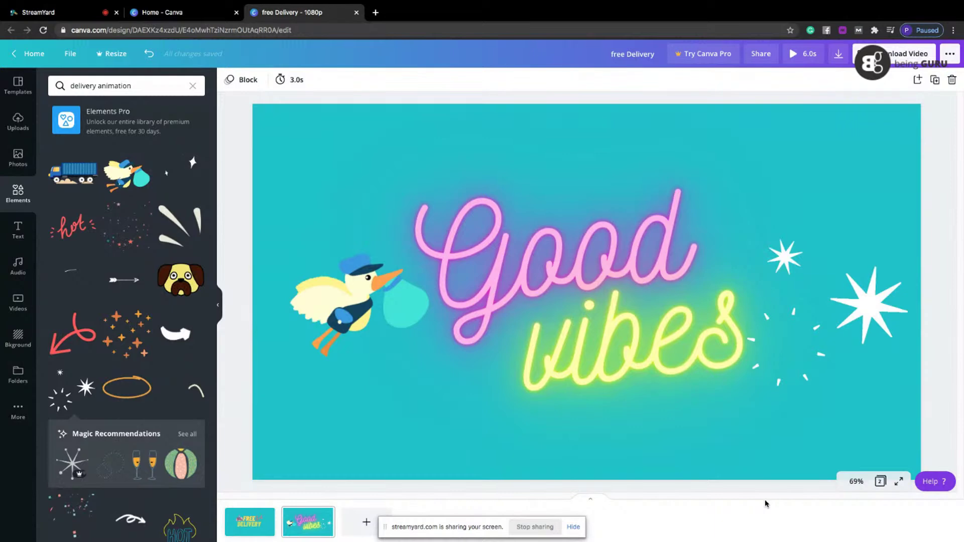
{"action": "left_click", "coordinate": [18, 266]}
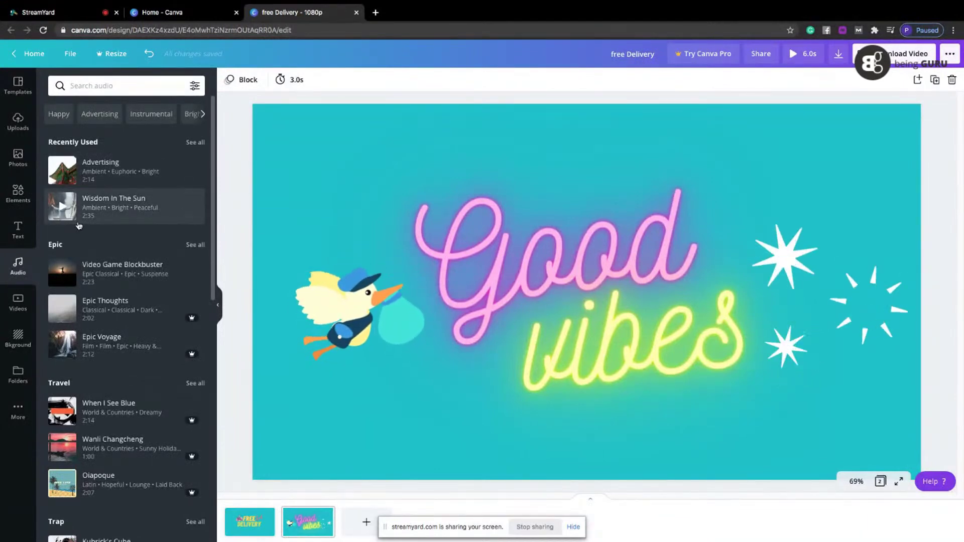
Step: Show the uploaded audio files, including the 2:00 Zameen track
{"action": "mouse_move", "coordinate": [83, 223]}
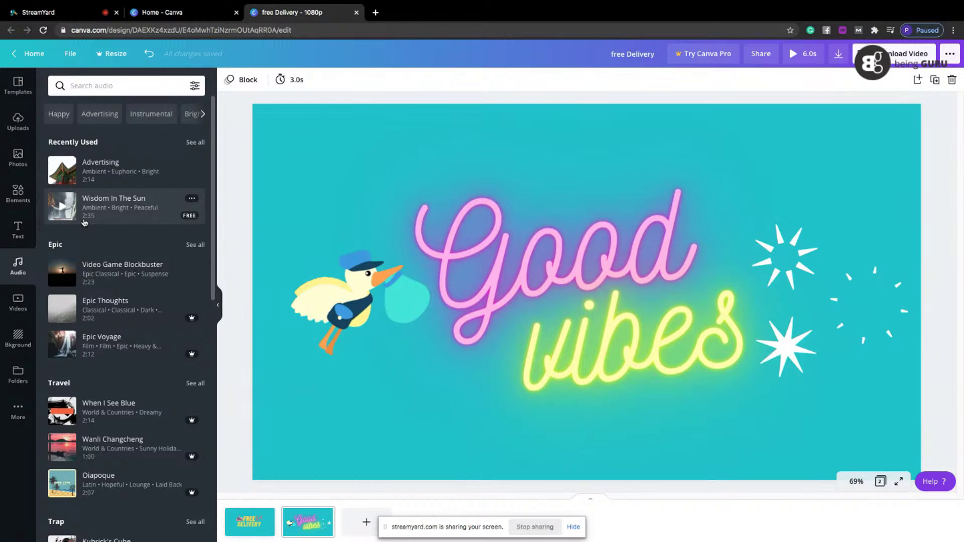
{"action": "left_click", "coordinate": [18, 121]}
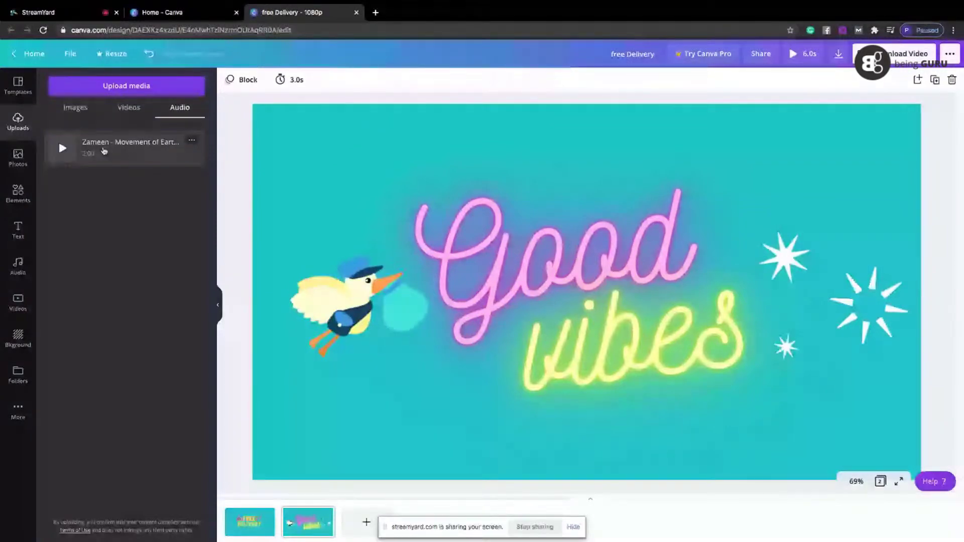
Step: Add the uploaded Zameen track to the video as its soundtrack
{"action": "left_click", "coordinate": [104, 151]}
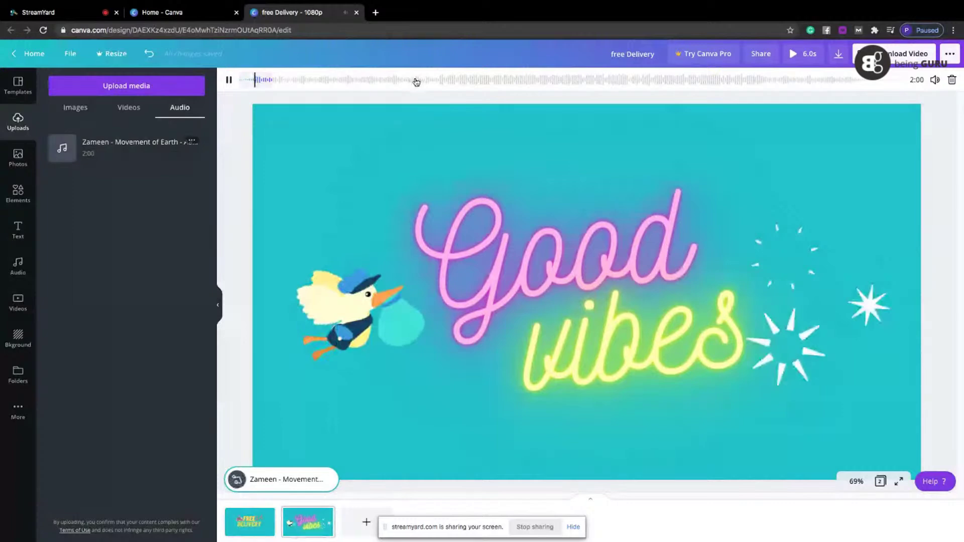
{"action": "left_click", "coordinate": [935, 79]}
Step: Set the background music volume to about 47
{"action": "left_click_drag", "start_coordinate": [800, 106], "coordinate": [834, 107]}
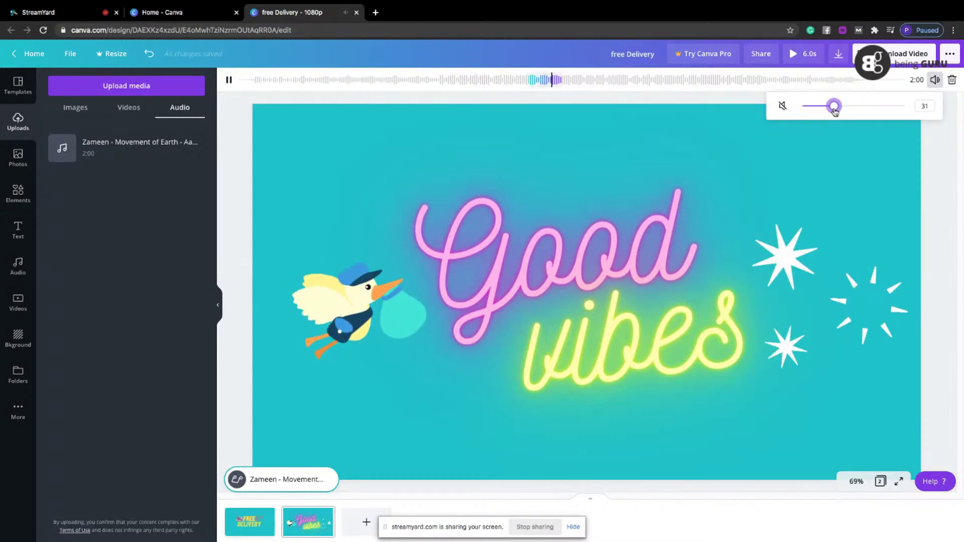
{"action": "left_click_drag", "start_coordinate": [835, 107], "coordinate": [850, 106]}
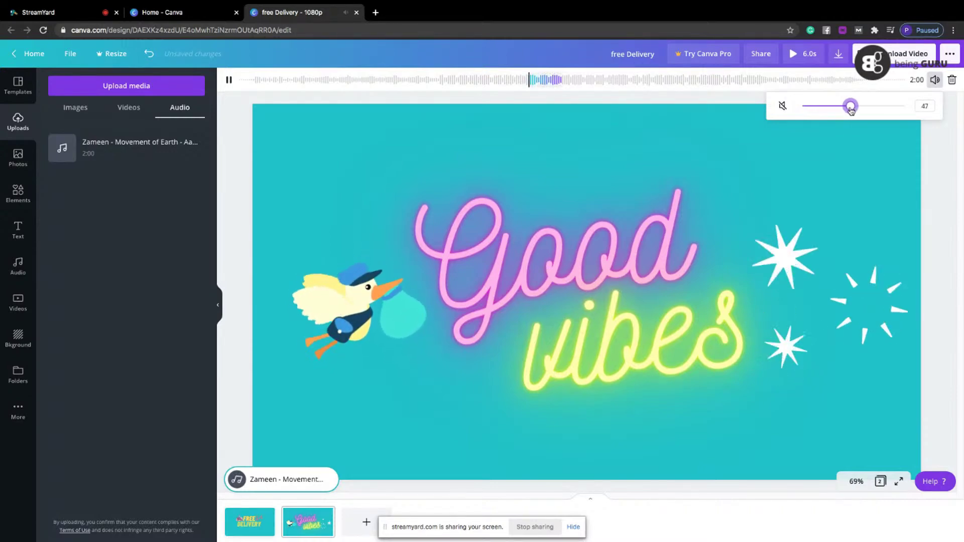
{"action": "left_click", "coordinate": [950, 162]}
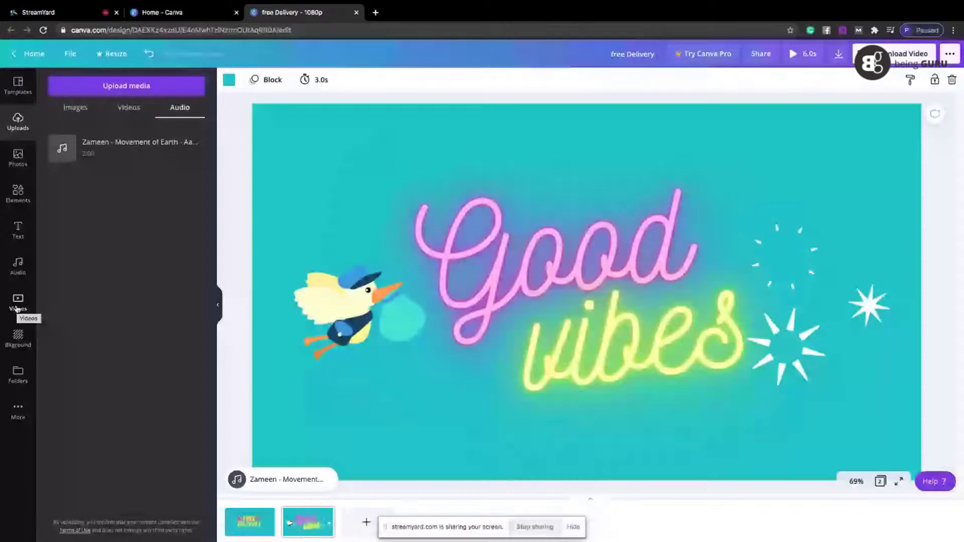
Step: Add the bokeh lights stock video and stretch it over the whole Good vibes page
{"action": "left_click", "coordinate": [17, 302]}
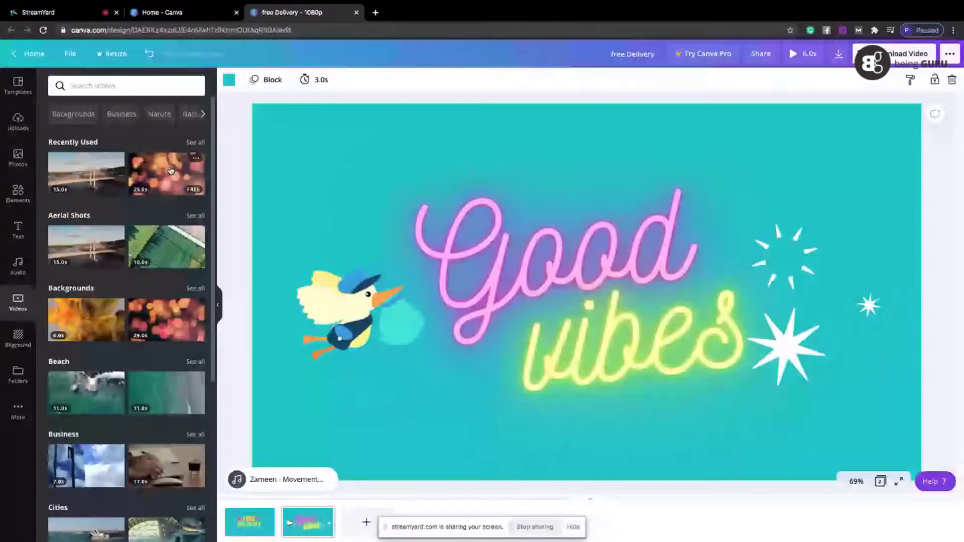
{"action": "left_click", "coordinate": [171, 170]}
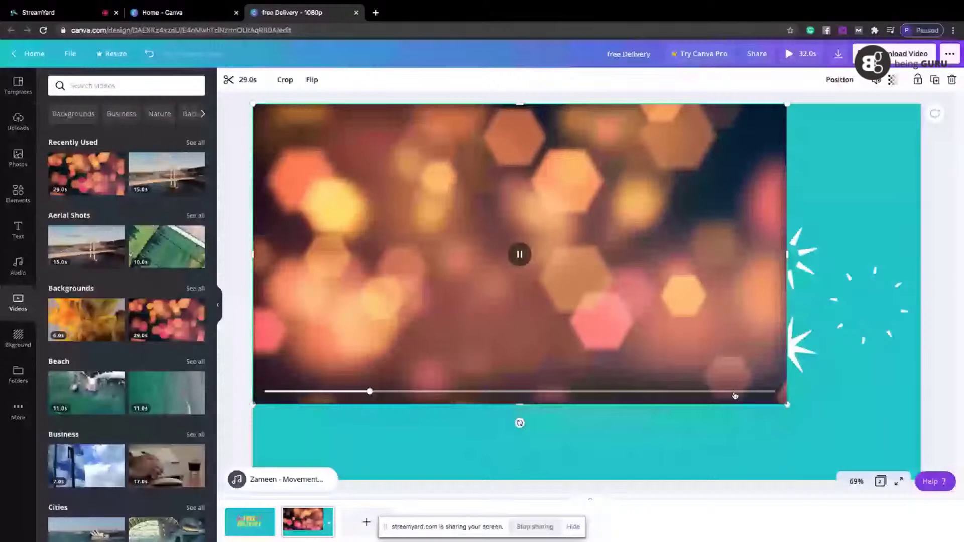
{"action": "left_click_drag", "start_coordinate": [787, 404], "coordinate": [923, 480]}
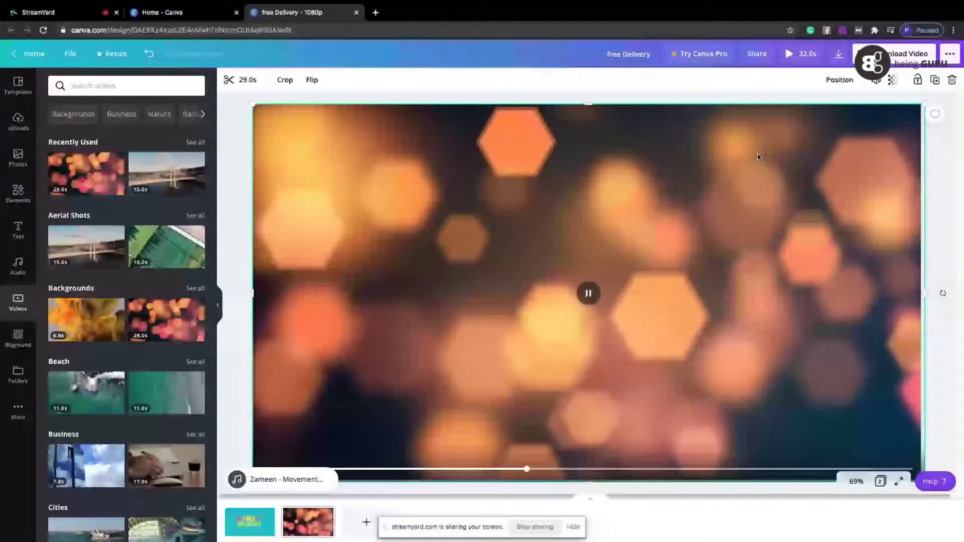
Step: Lower the bokeh video's transparency to 17 so the design shows through
{"action": "left_click", "coordinate": [892, 79]}
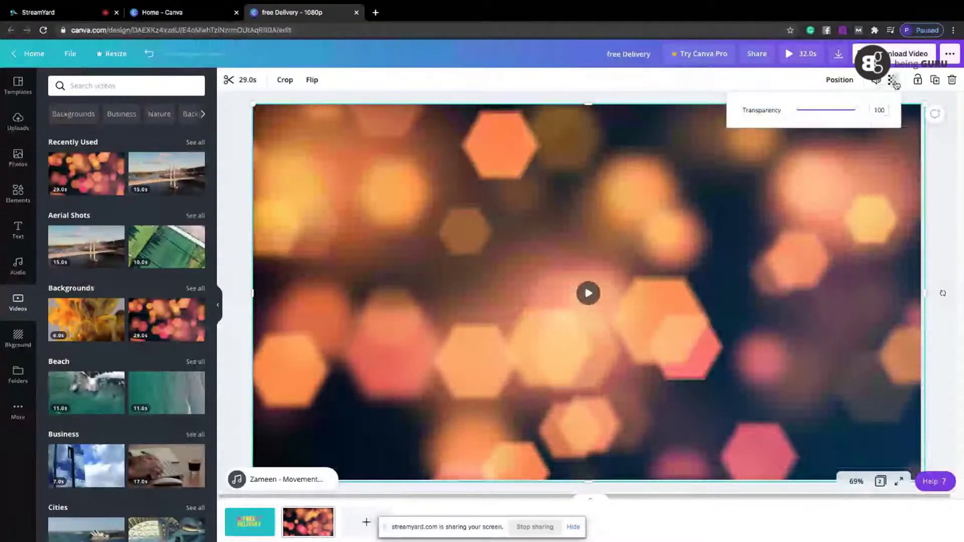
{"action": "left_click", "coordinate": [852, 112]}
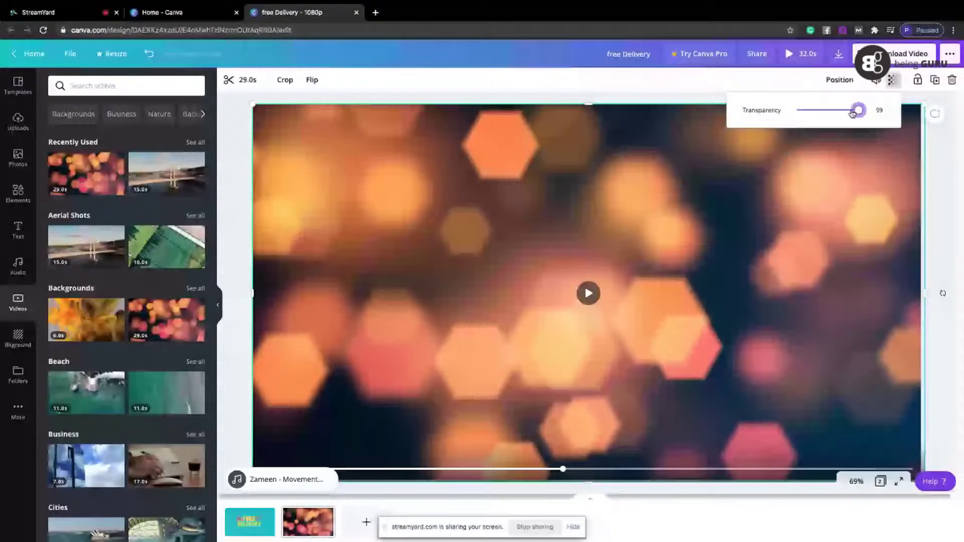
{"action": "left_click_drag", "start_coordinate": [851, 112], "coordinate": [813, 119]}
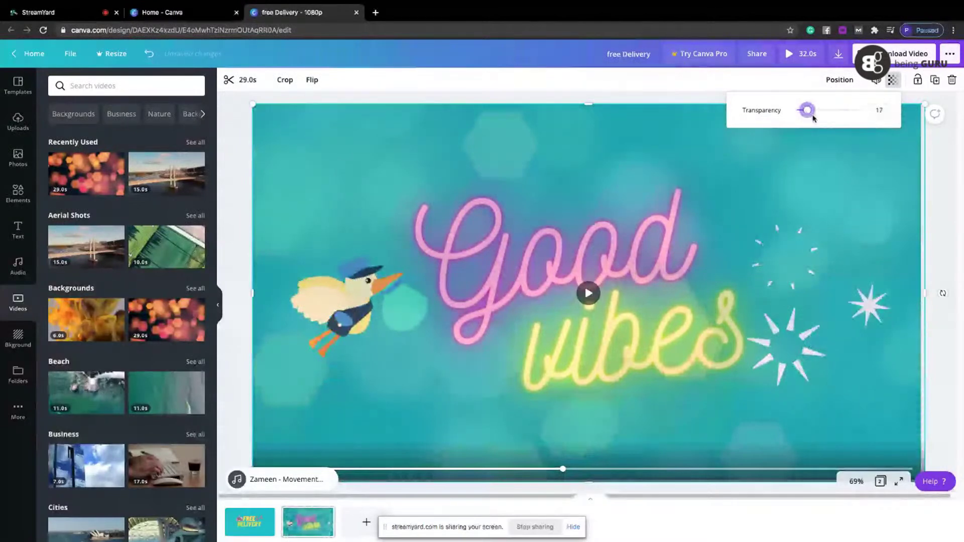
{"action": "left_click", "coordinate": [241, 80]}
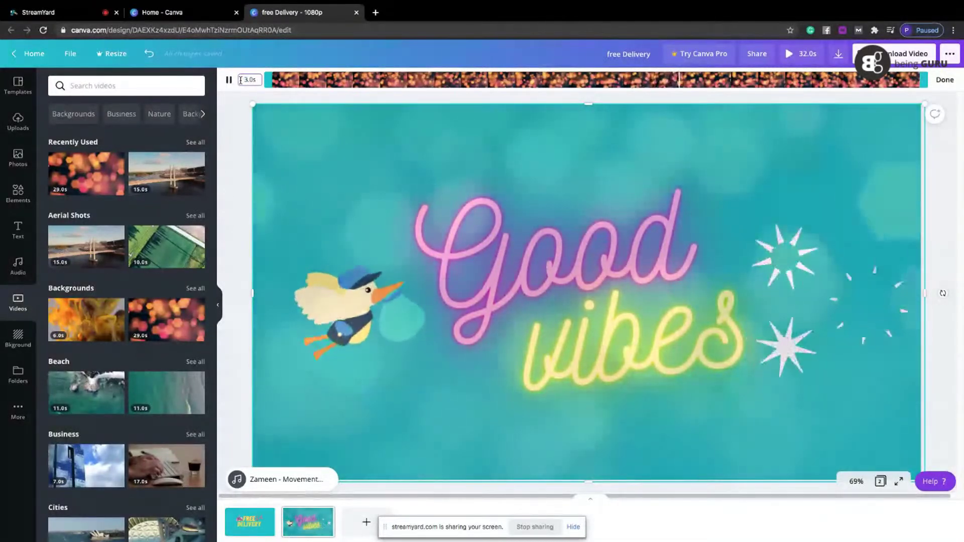
Step: Trim the bokeh background clip to 3 seconds, making the video 6.0s
{"action": "type", "text": "3"}
{"action": "key", "text": "Return"}
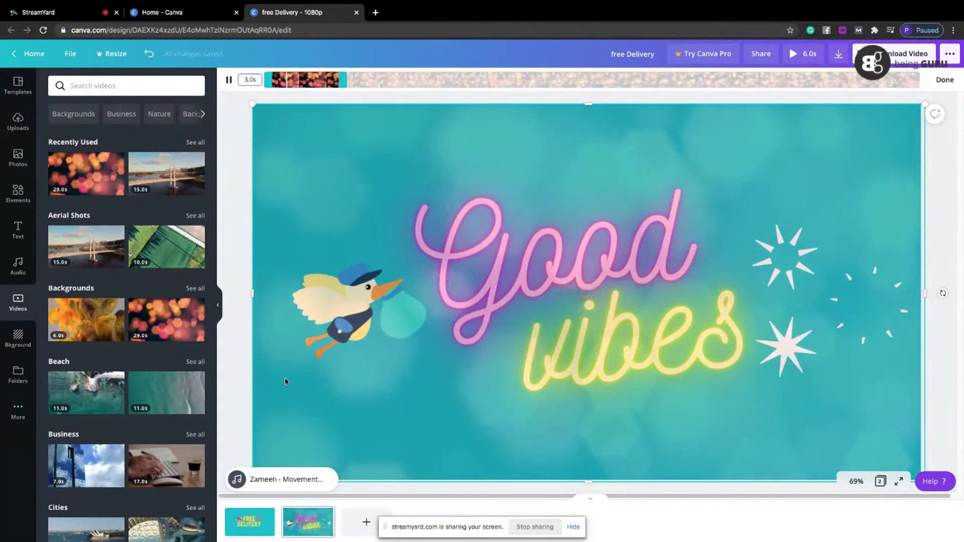
{"action": "left_click", "coordinate": [304, 529]}
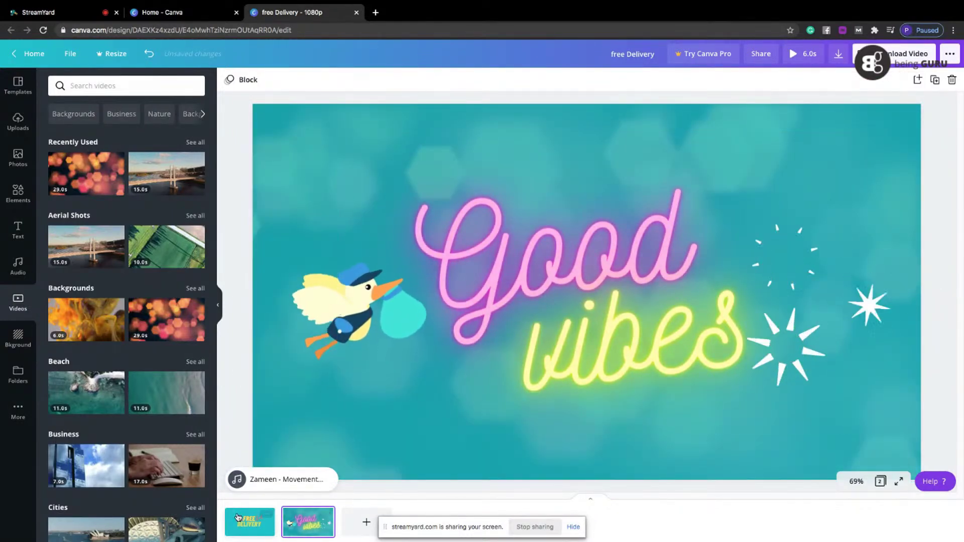
Step: Set the aerial bridge clip from Recently Used as the FREE DELIVERY page background
{"action": "scroll", "coordinate": [379, 232], "scroll_direction": "up", "scroll_amount": 2}
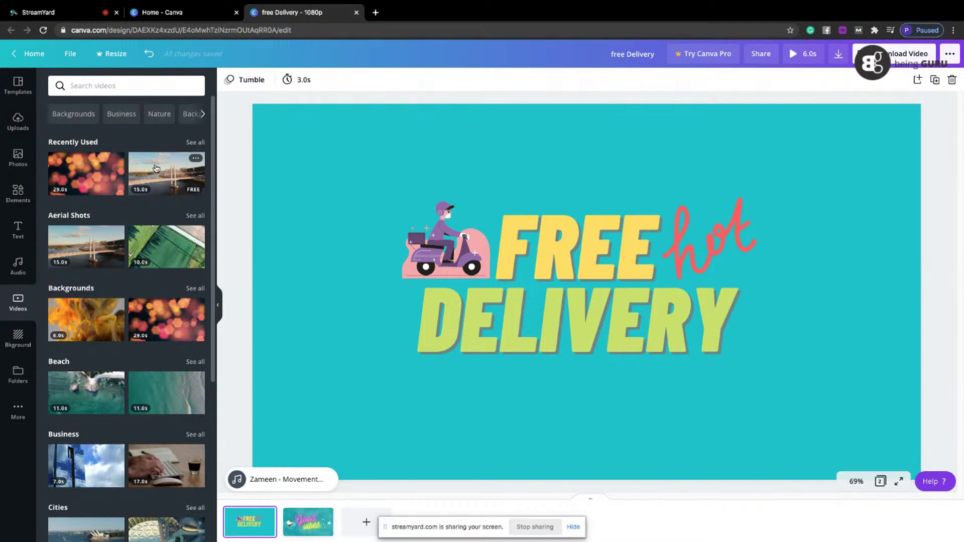
{"action": "left_click_drag", "start_coordinate": [156, 168], "coordinate": [372, 119]}
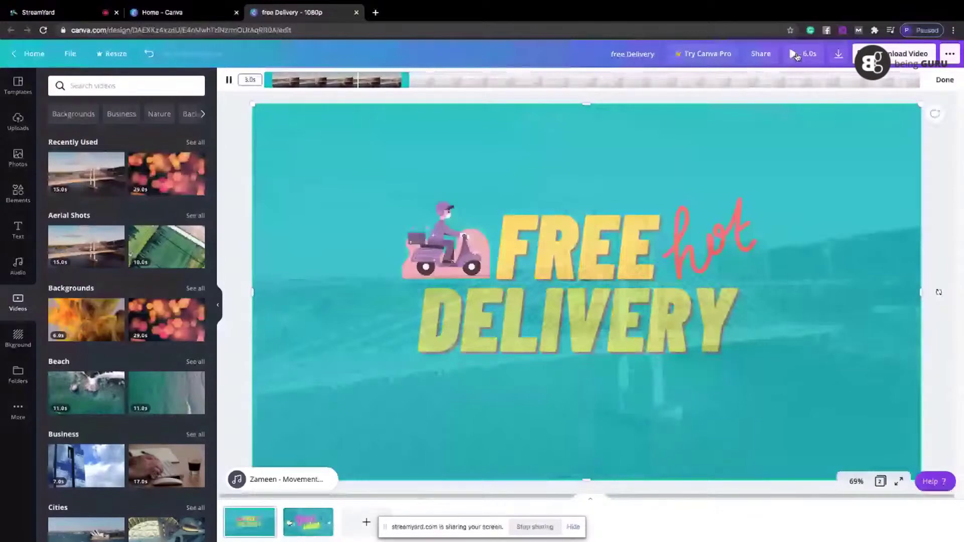
Step: Preview the finished 6.0s two-page video full screen, then close the preview
{"action": "left_click", "coordinate": [795, 55]}
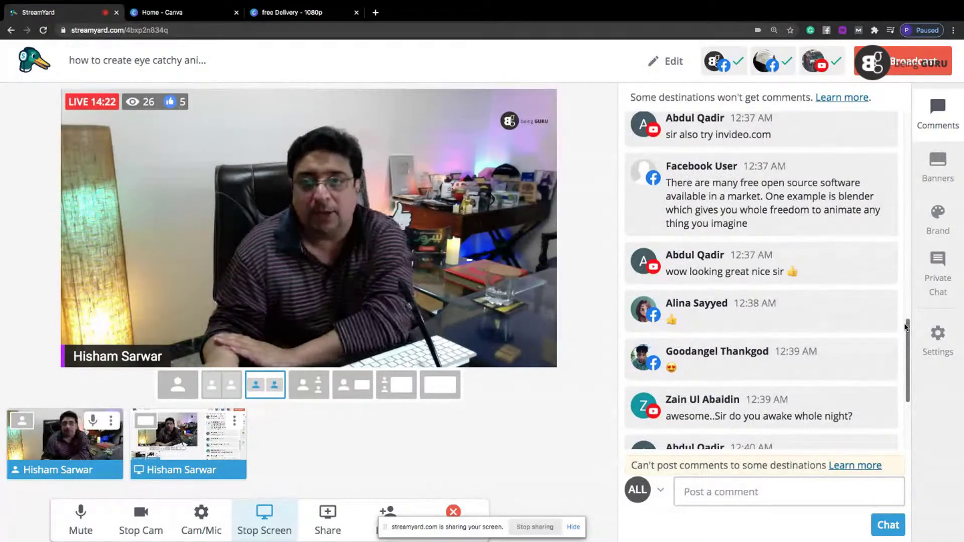
{"action": "left_click", "coordinate": [298, 14]}
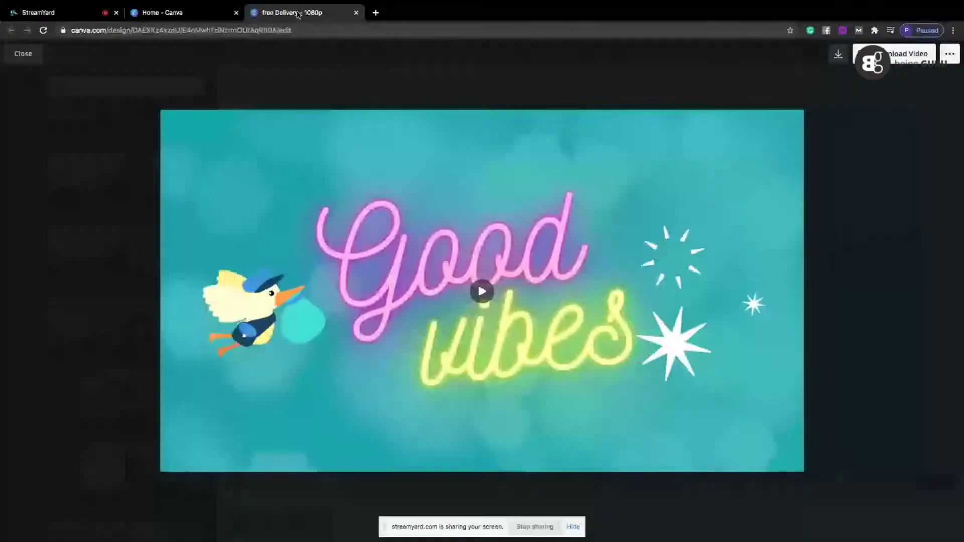
{"action": "left_click", "coordinate": [26, 55]}
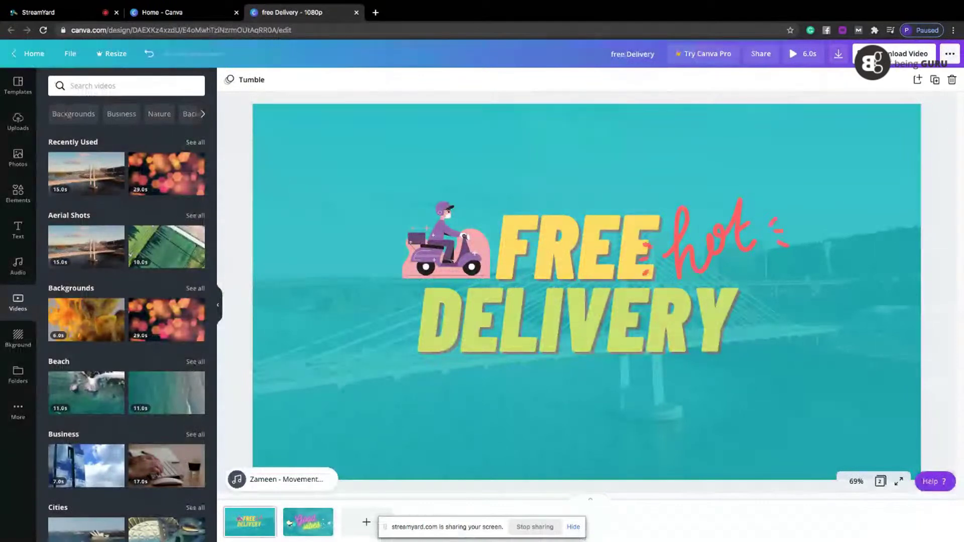
Step: Download all 2 pages of the design as a high-quality MP4 video
{"action": "left_click", "coordinate": [894, 60]}
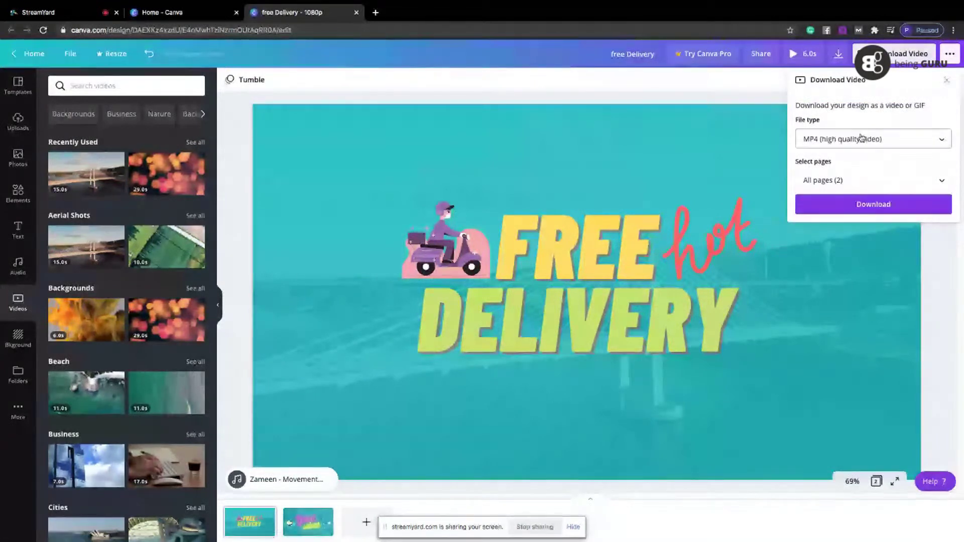
{"action": "left_click", "coordinate": [847, 205]}
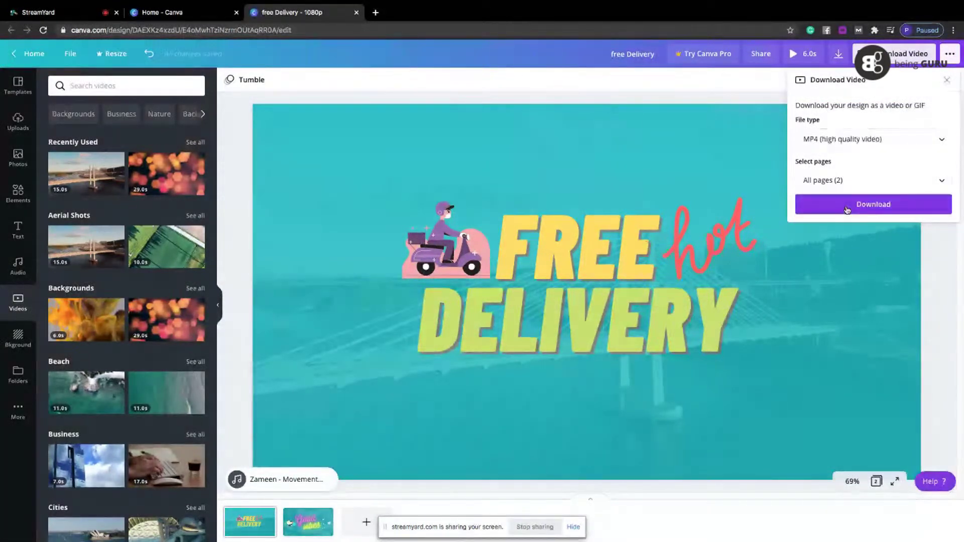